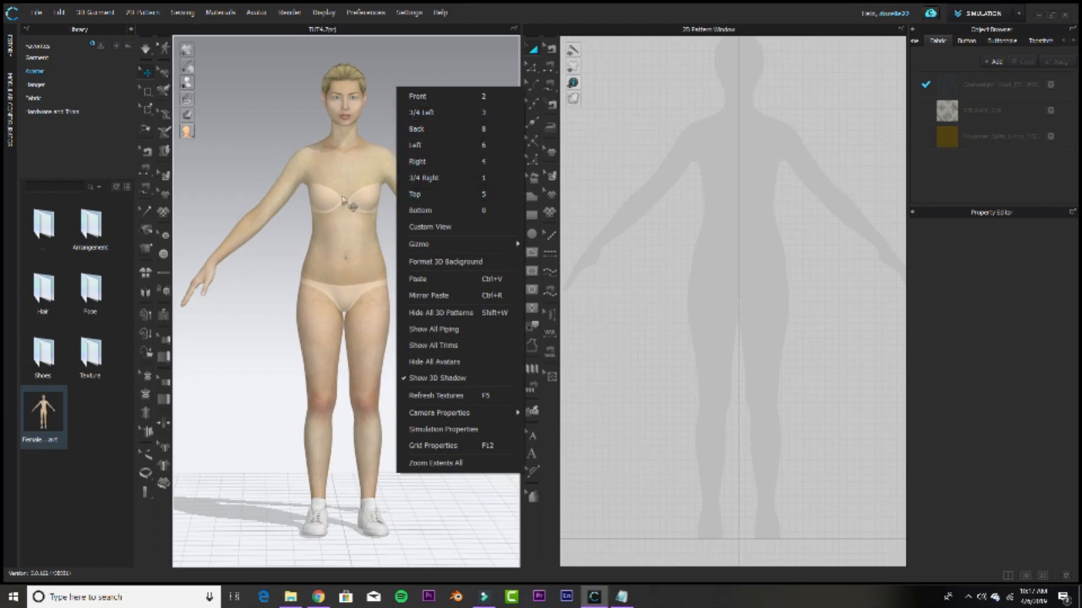
Inspect the avatar in the preset front, left, right, back, both three-quarter, top and bottom 3D views, ending at the front view.
left_click(382, 56)
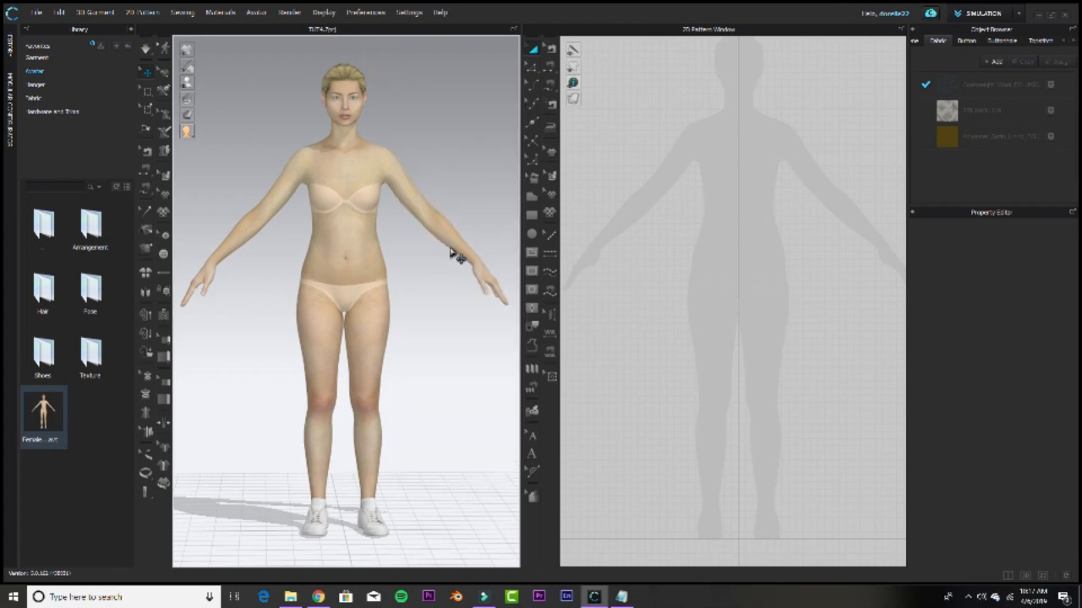
key("2")
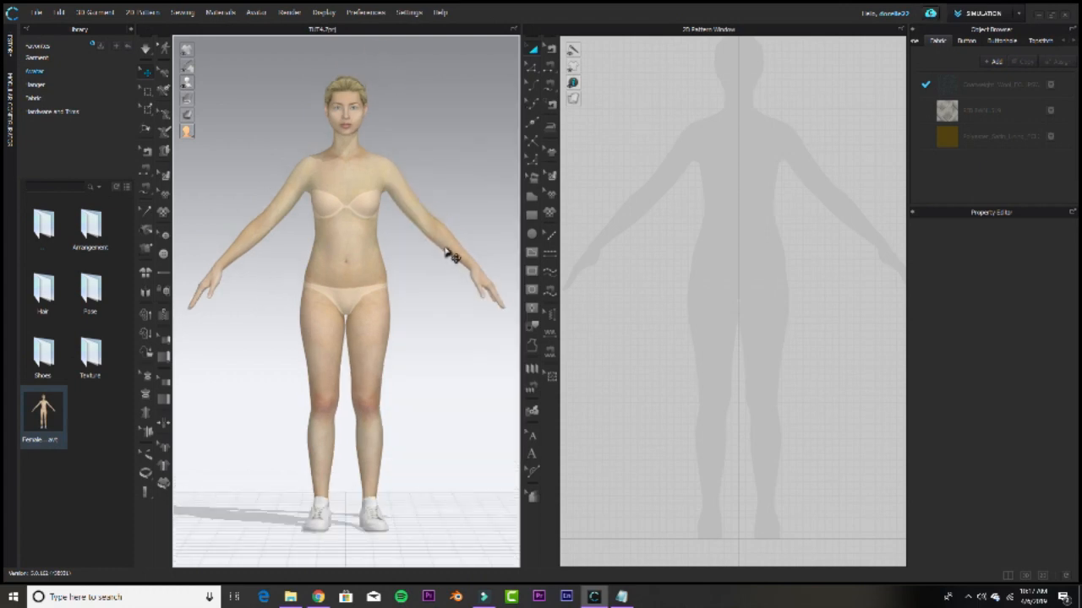
key("6")
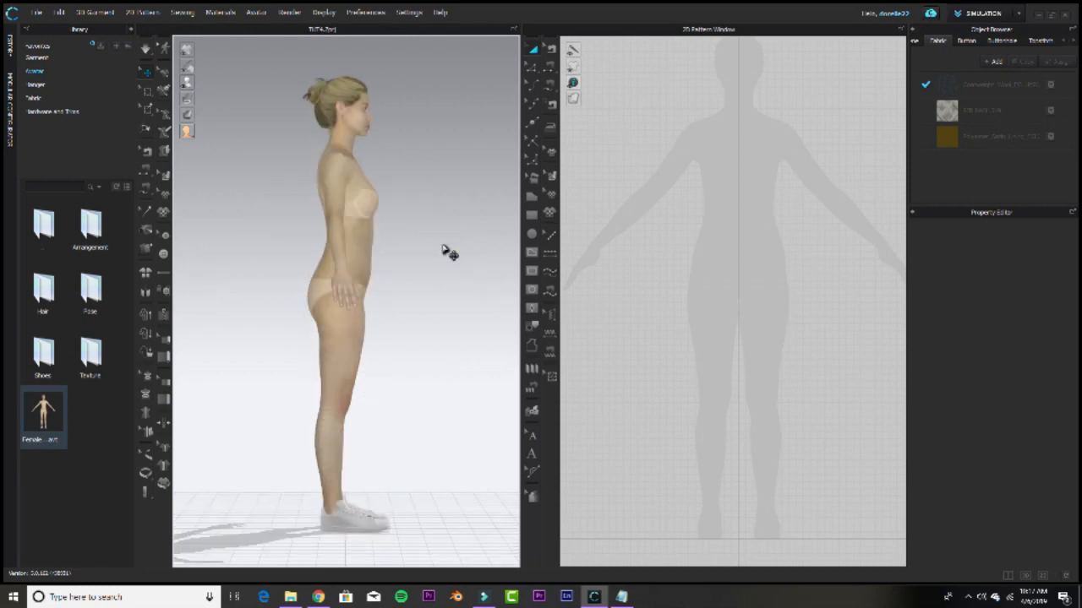
key("4")
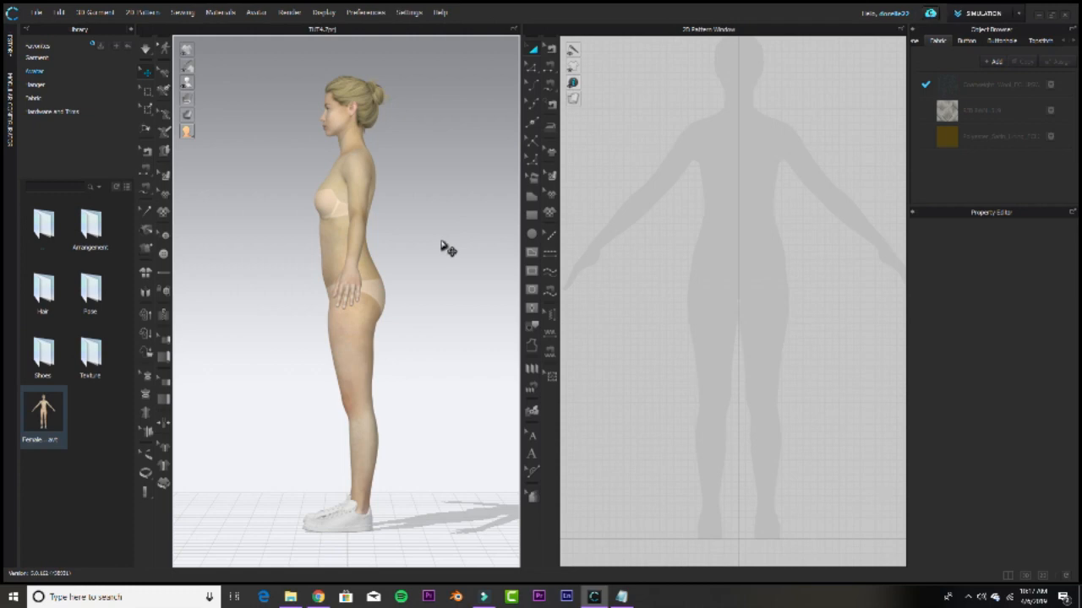
key("8")
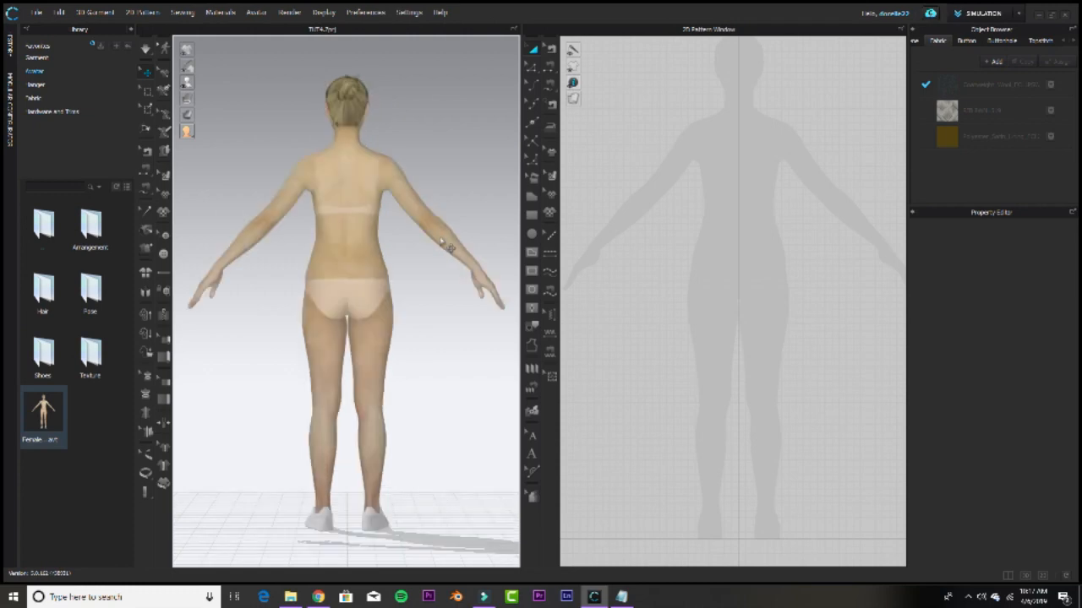
key("2")
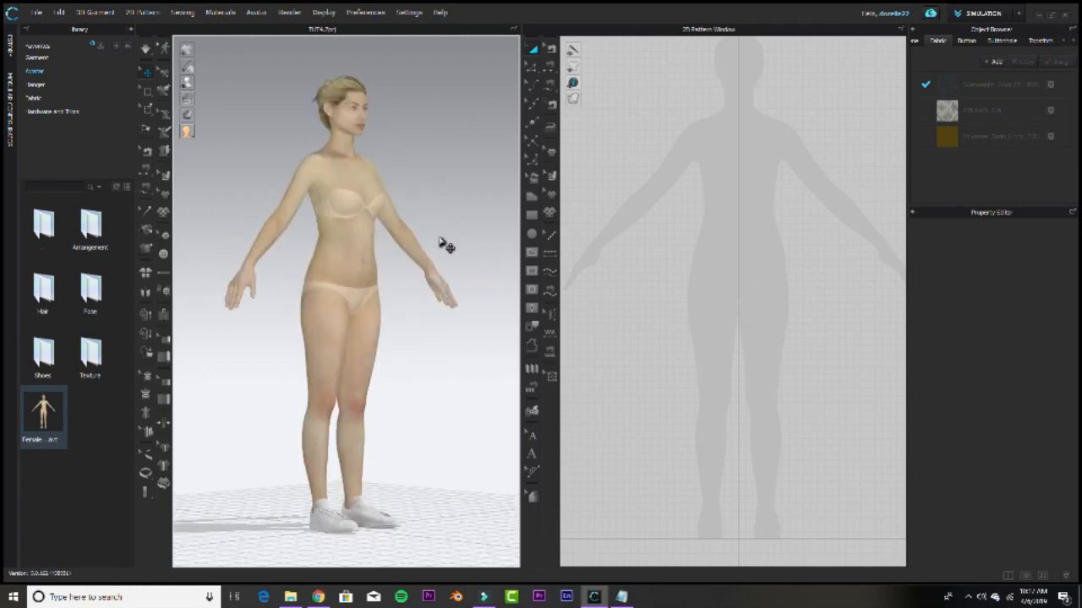
key("3")
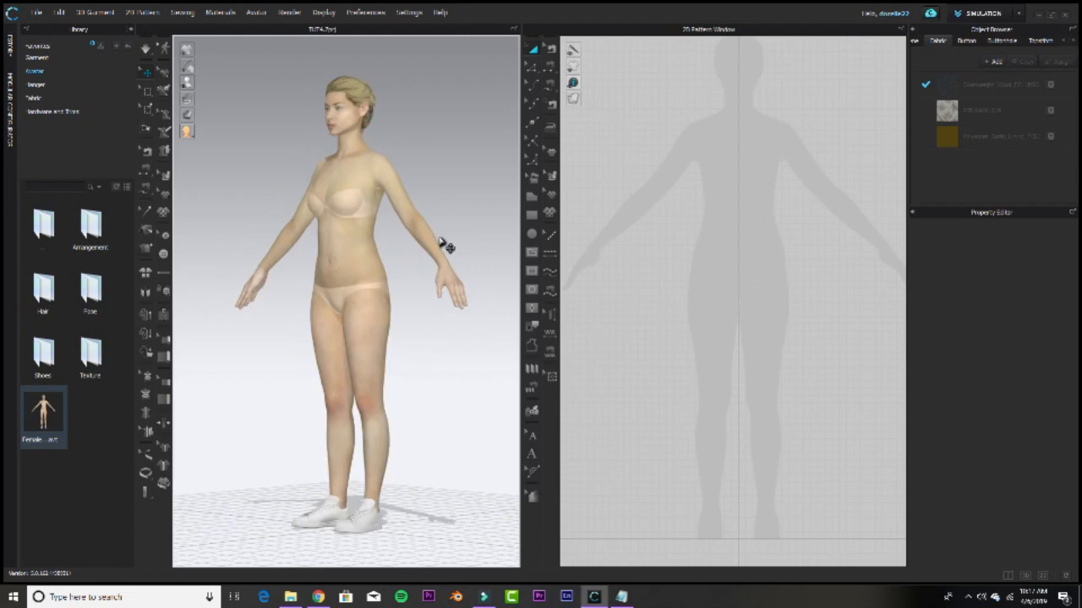
key("8")
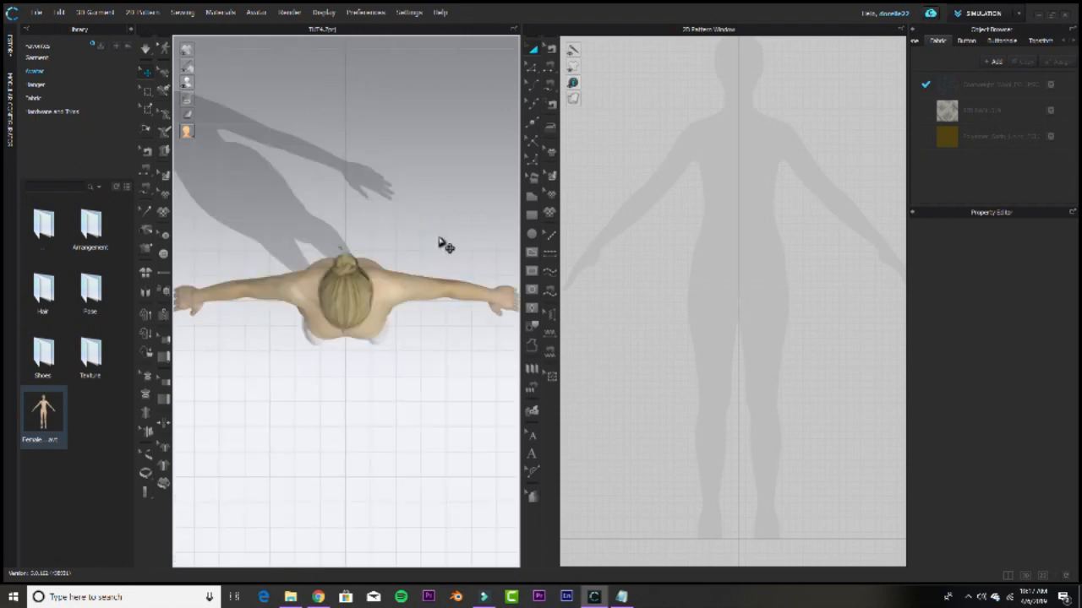
key("2")
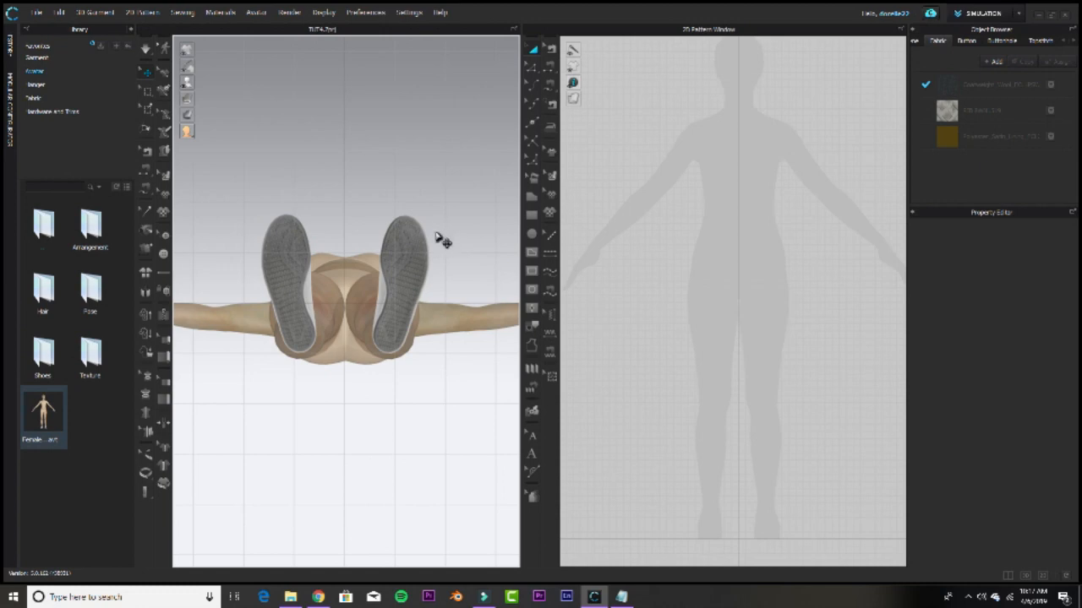
key("5")
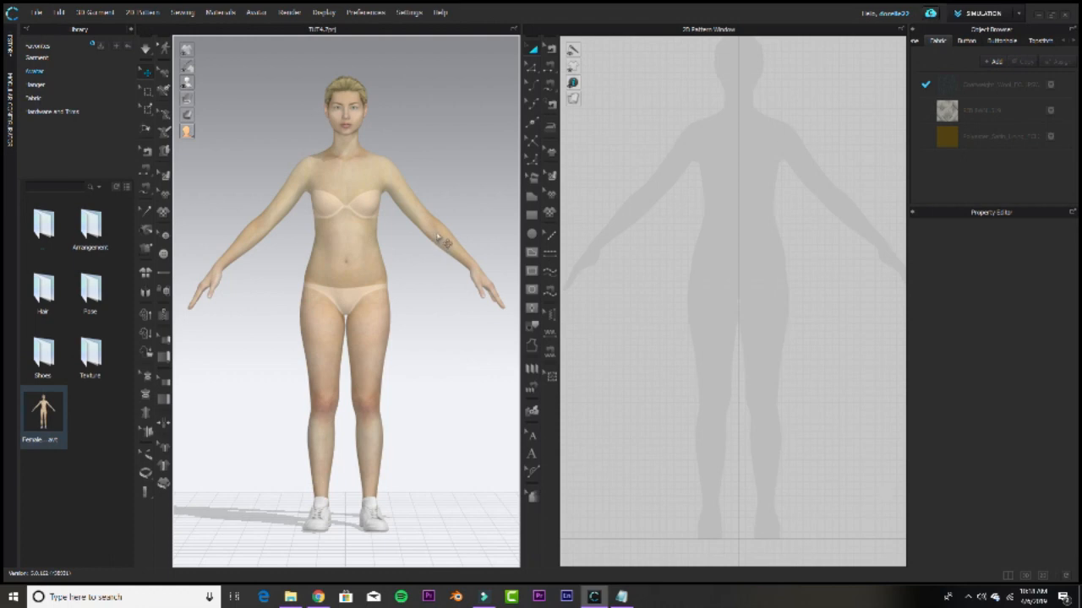
Save an angled rear viewpoint of the avatar as a custom view, and return the 3D window to the front.
right_click(428, 116)
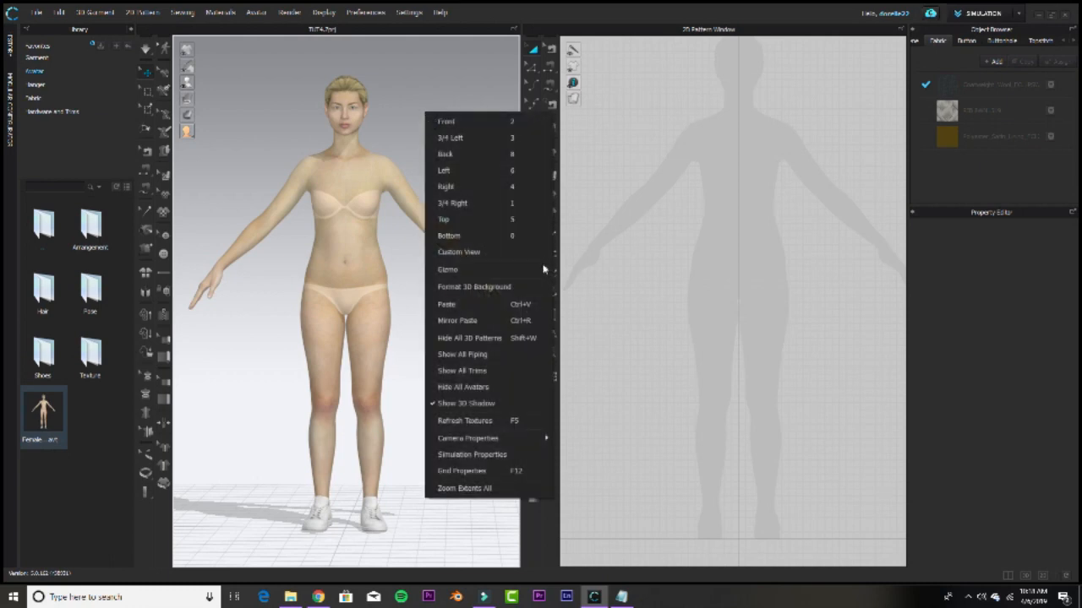
left_click(474, 252)
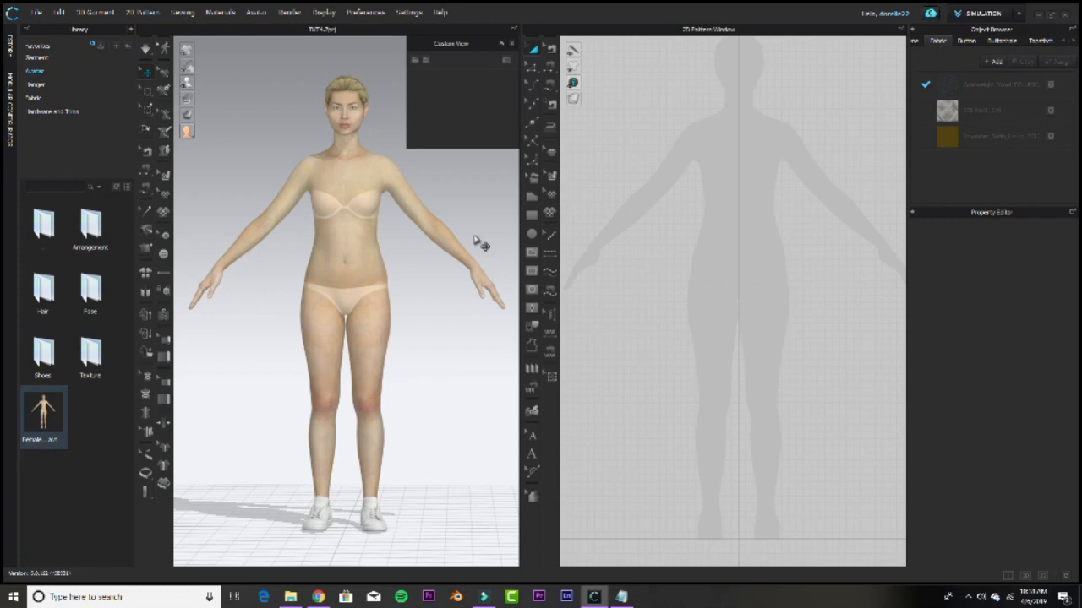
right_click_drag(473, 234, 300, 270)
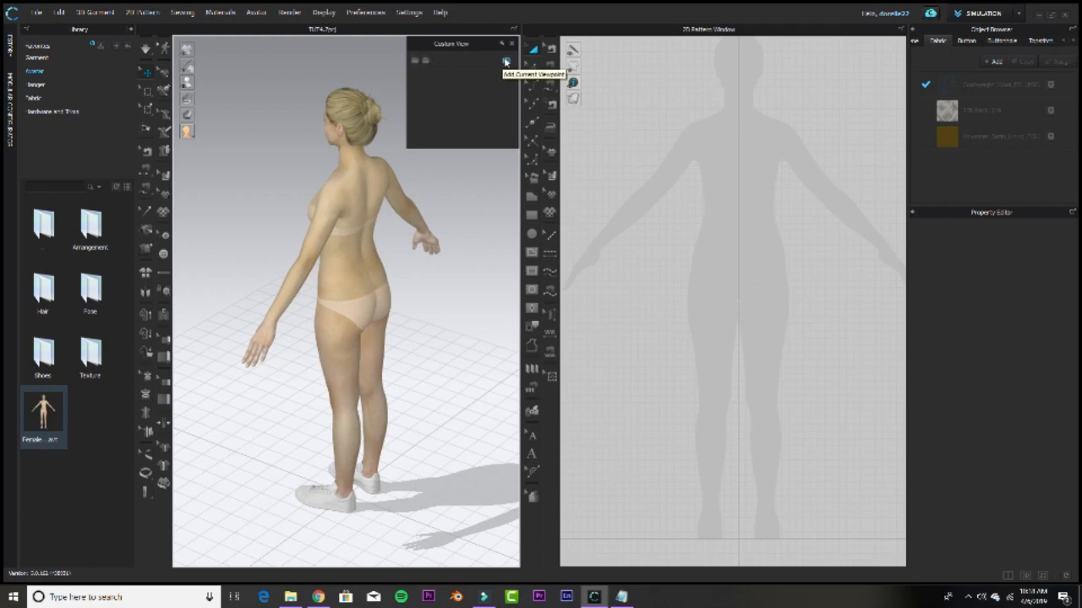
left_click(505, 62)
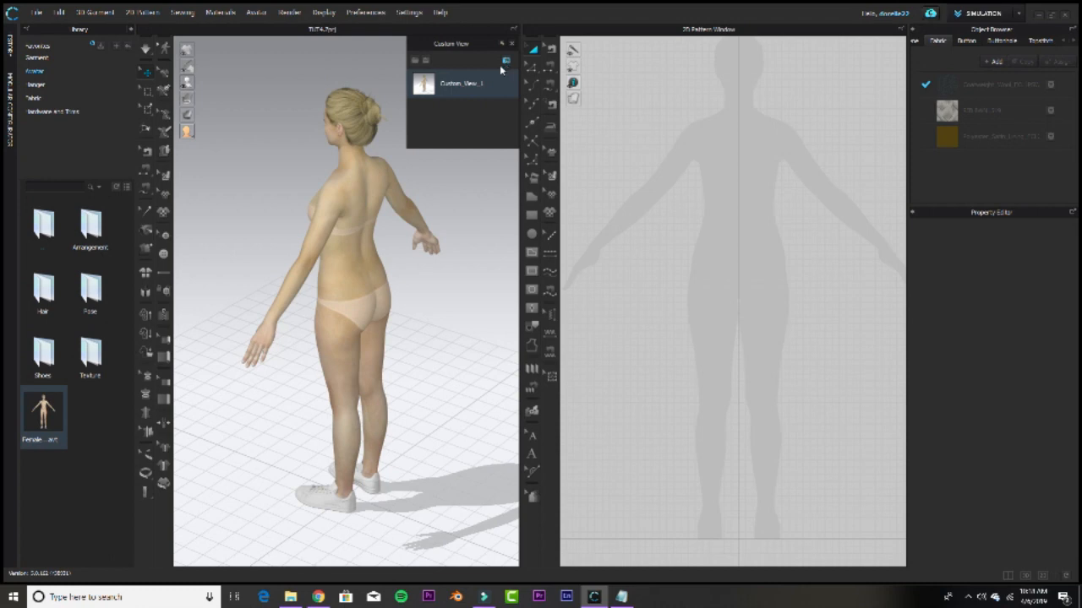
left_click(447, 224)
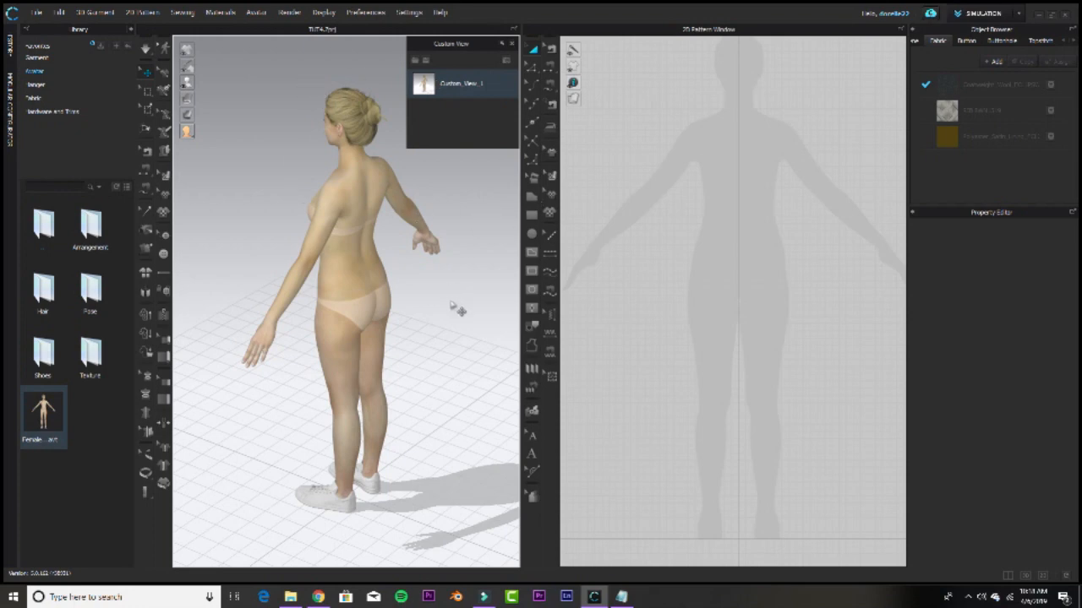
right_click_drag(454, 302, 625, 268)
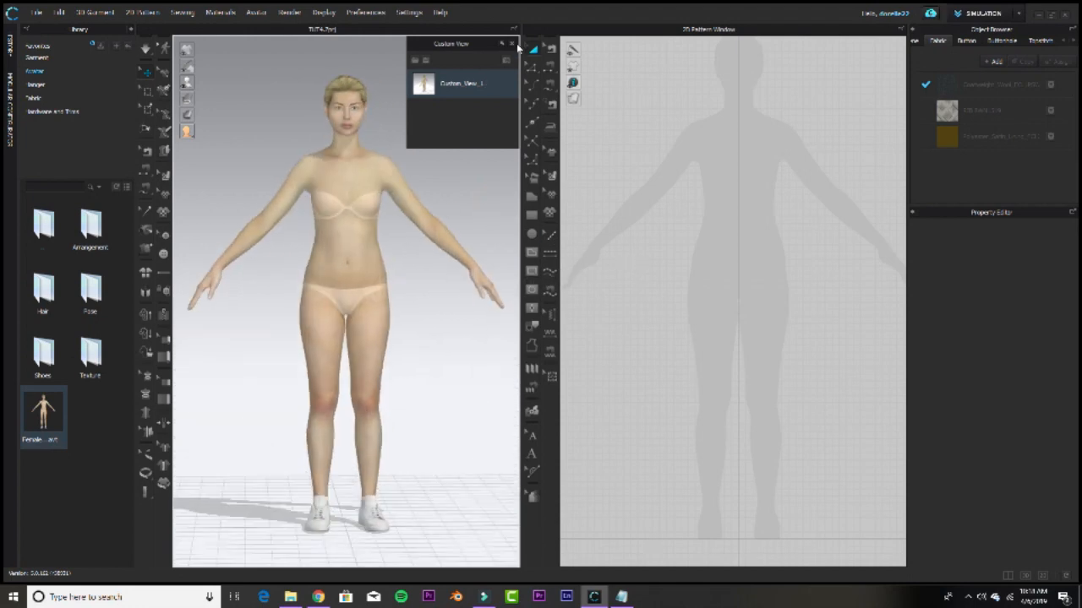
left_click(511, 45)
Recall the saved Custom_View_1 viewpoint in the 3D window and close the custom view list.
right_click(437, 96)
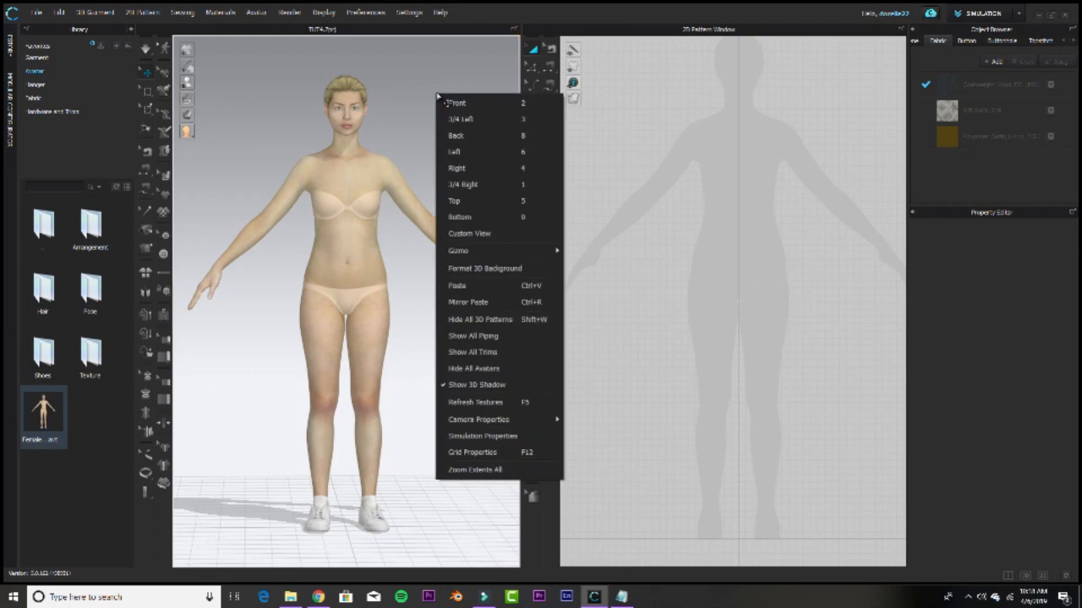
left_click(473, 234)
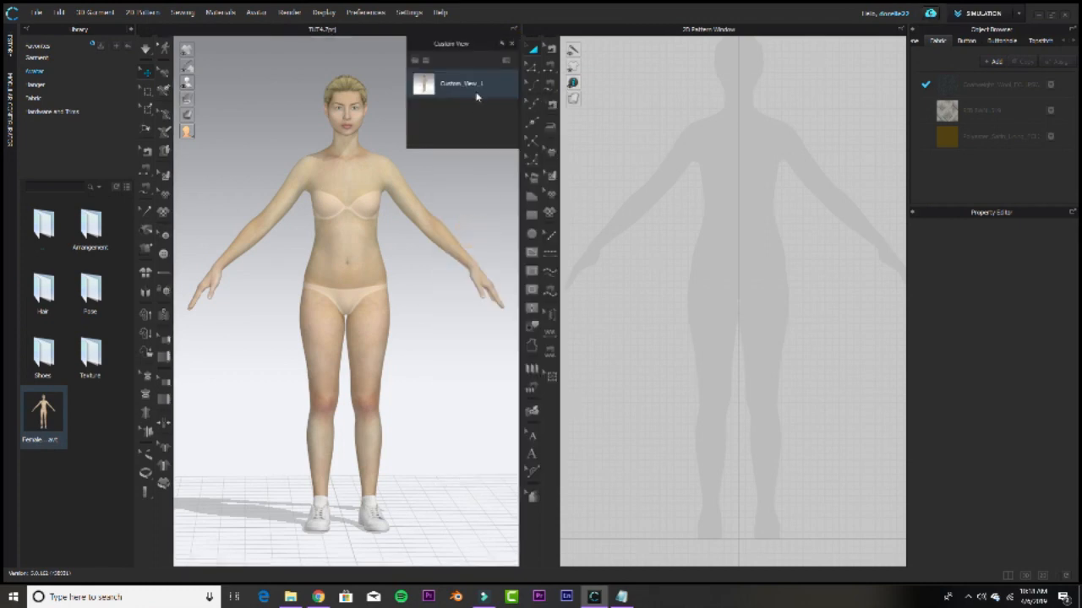
left_click(479, 91)
left_click(493, 84)
left_click(424, 85)
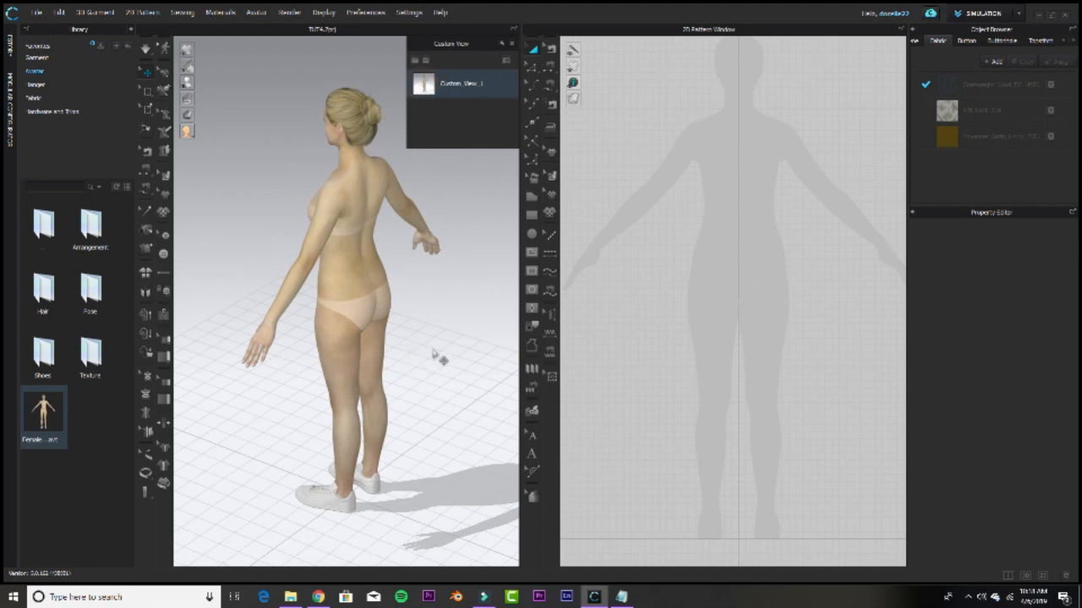
left_click(466, 234)
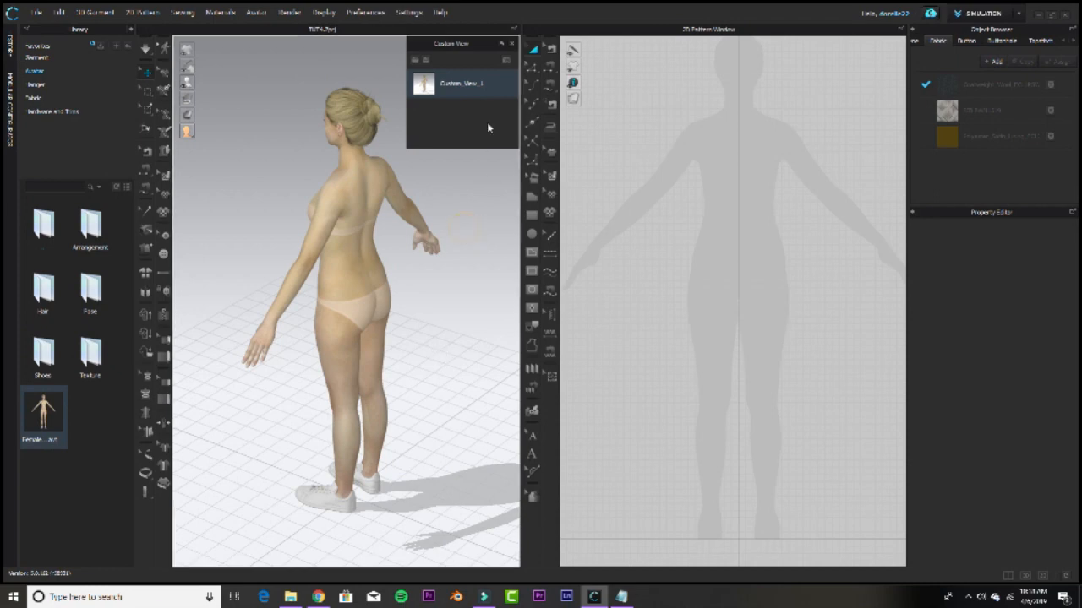
left_click(512, 44)
Cycle the 3D window through the front, right, back, 3/4 right, top and bottom views, and return to the front view.
key("2")
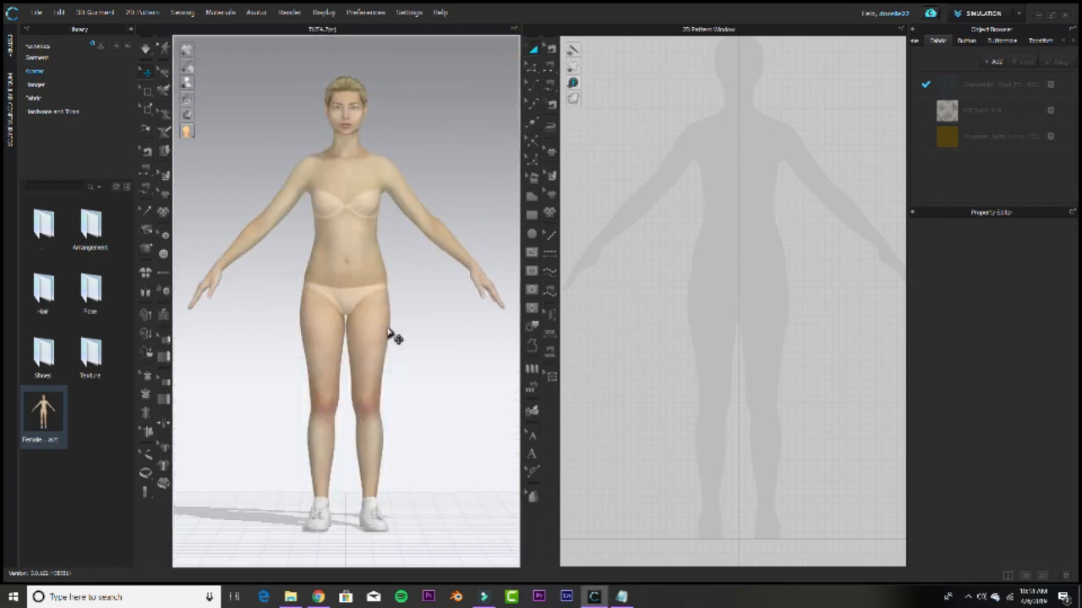
key("4")
key("8")
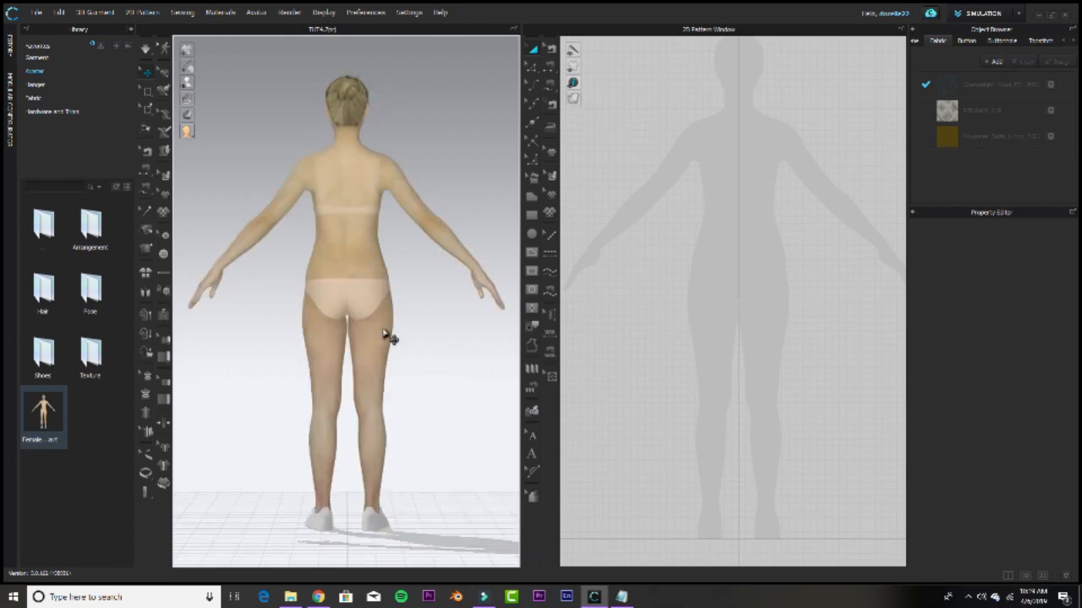
key("1")
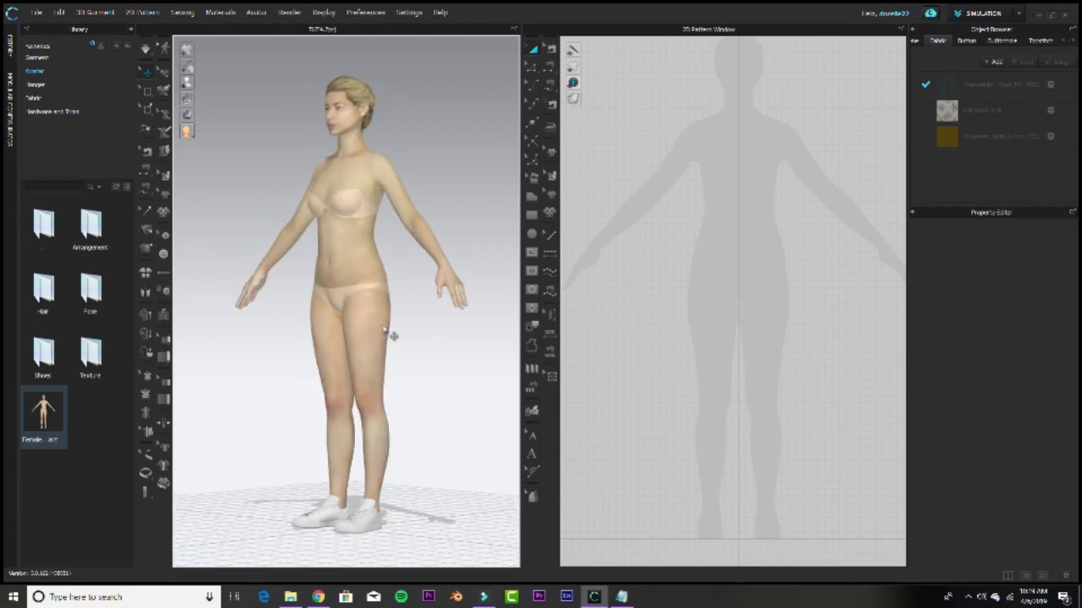
key("5")
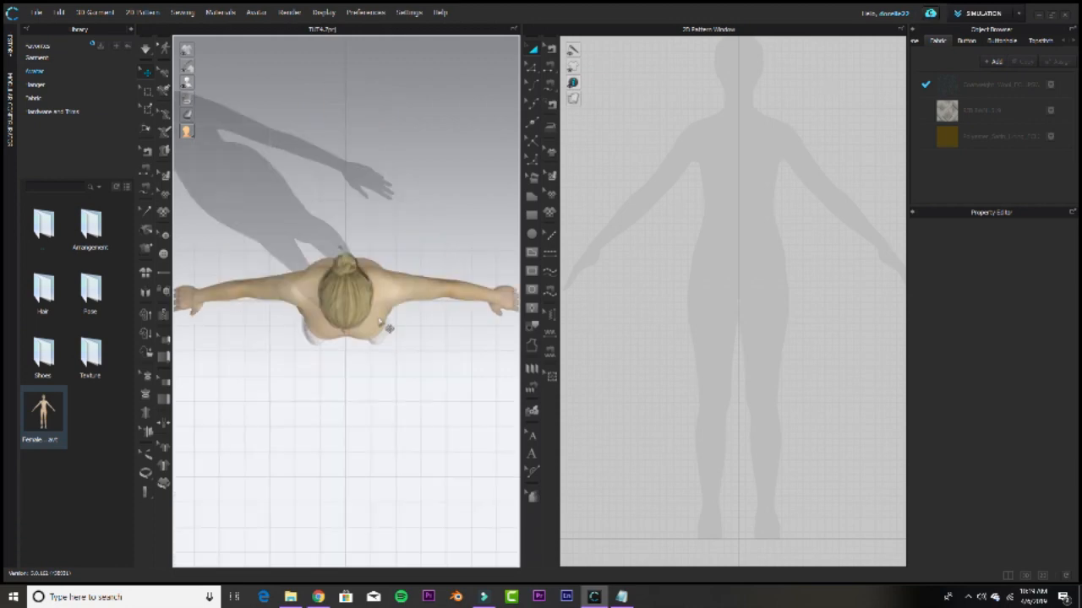
key("0")
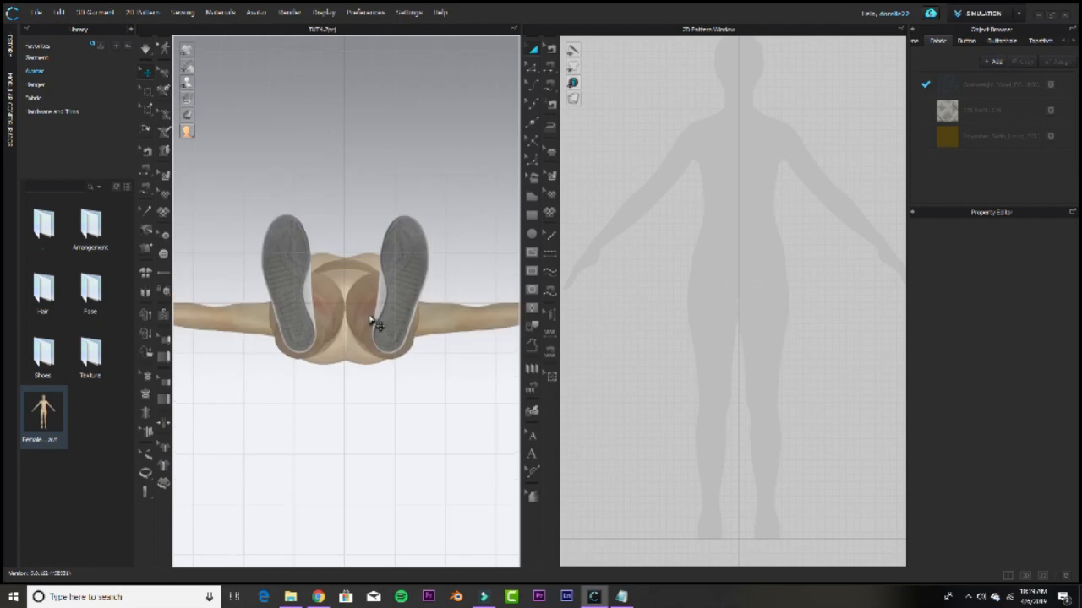
key("2")
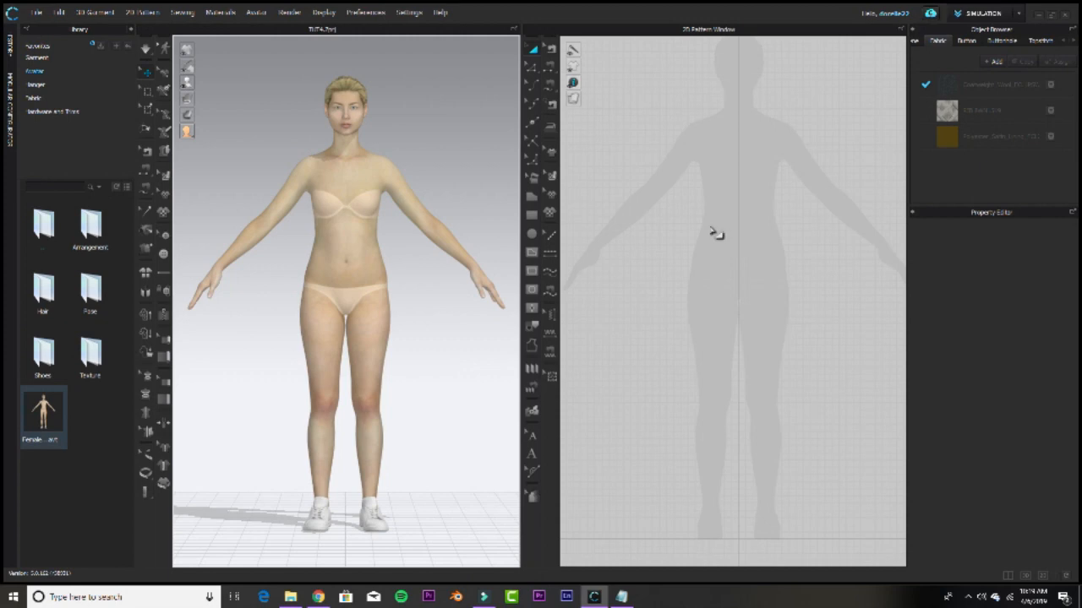
Zoom in and out on the avatar silhouette in the 2D pattern window.
scroll(714, 233, "down", 5)
scroll(714, 233, "up", 8)
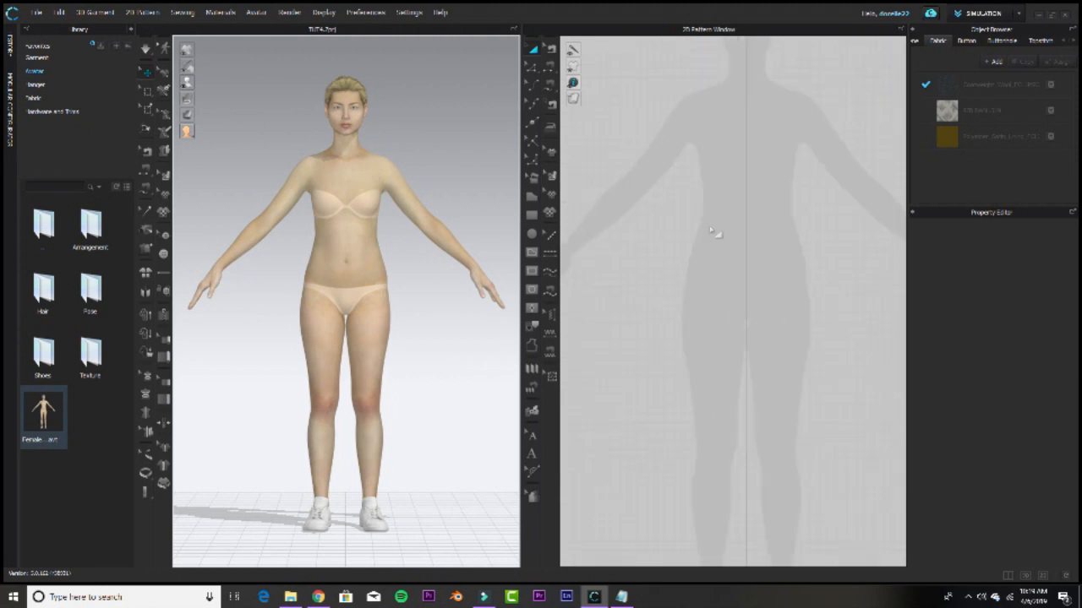
scroll(710, 229, "down", 2)
scroll(712, 229, "down", 3)
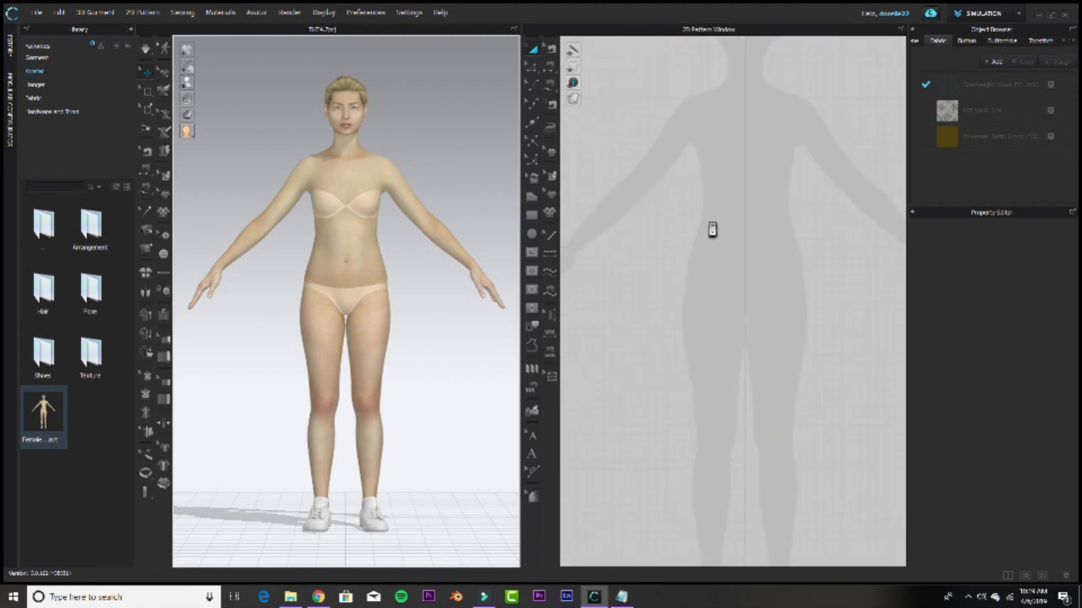
scroll(710, 225, "up", 6)
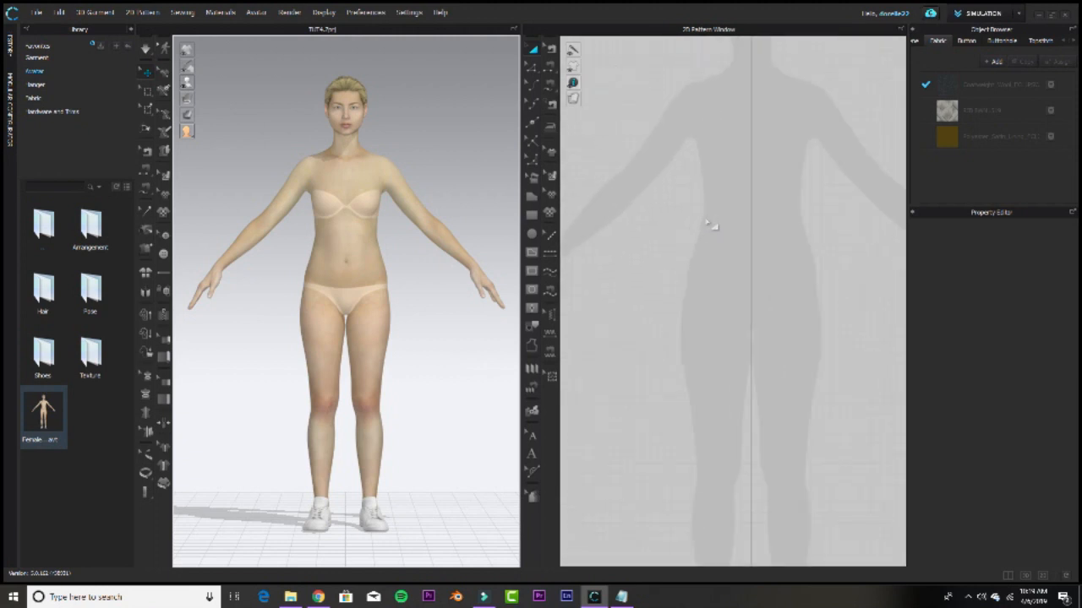
scroll(708, 223, "down", 3)
scroll(708, 222, "down", 1)
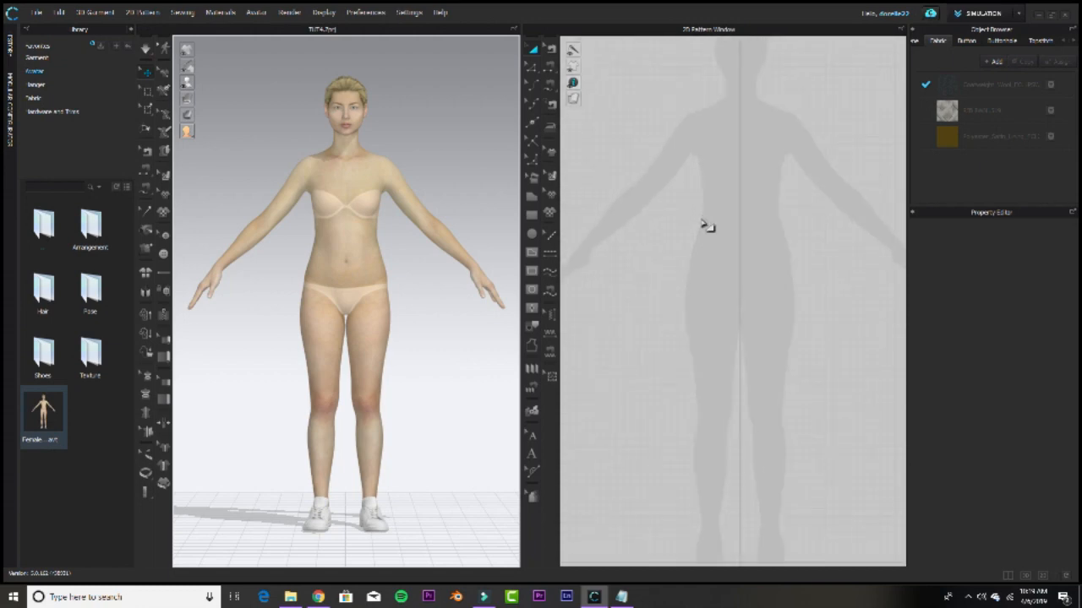
Try a selection box over the silhouette and review the commands available in the empty 2D pattern window.
left_click_drag(701, 223, 801, 381)
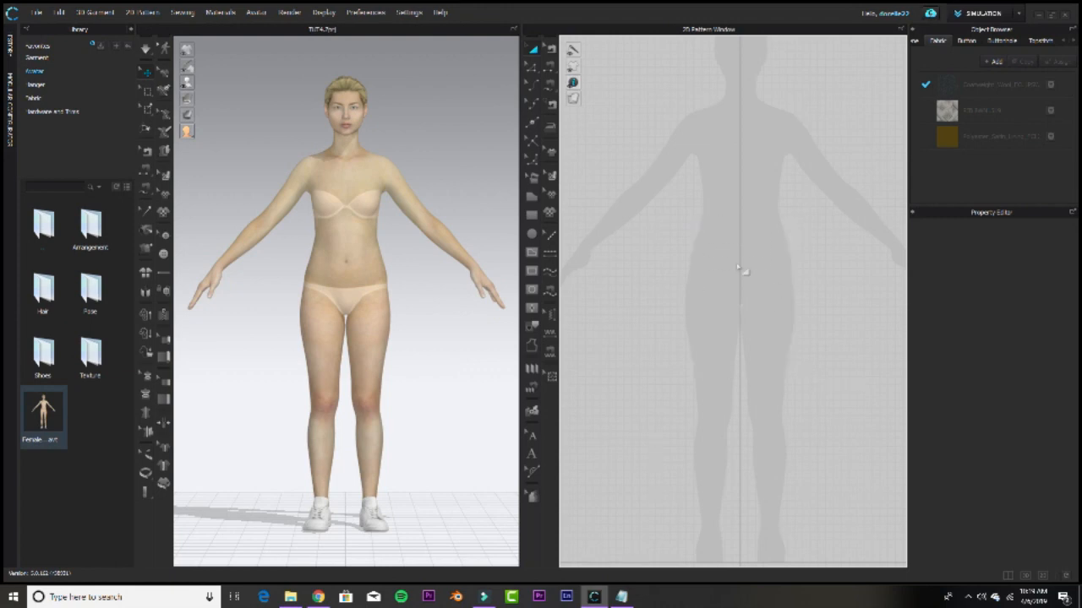
left_click_drag(649, 94, 819, 406)
right_click(730, 337)
right_click(669, 259)
right_click(796, 223)
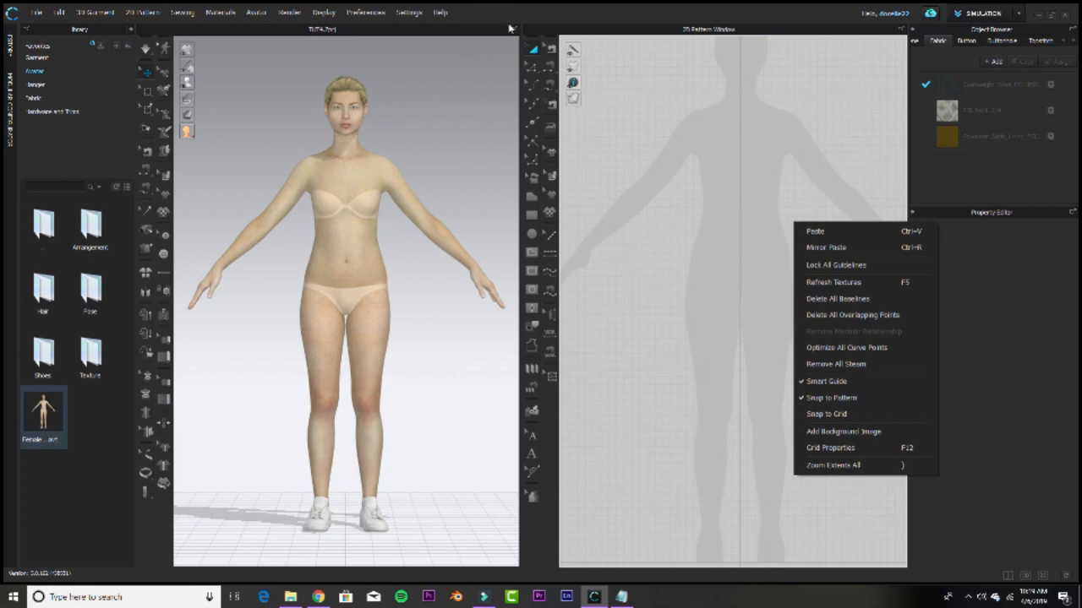
left_click(624, 314)
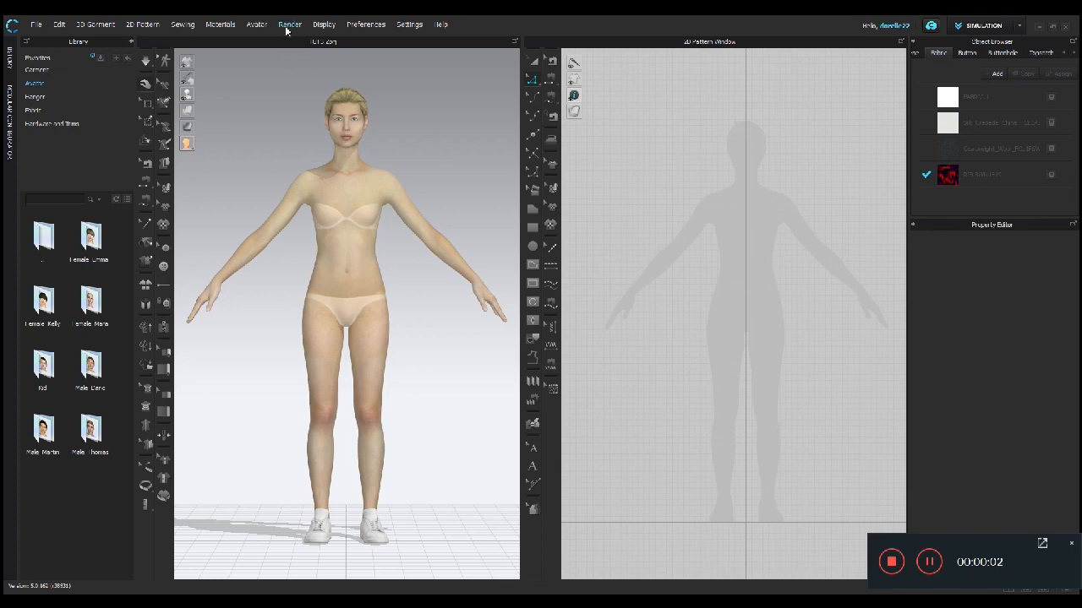
Turn on Edit Measurement for the avatar to display its measurement lines.
left_click(256, 23)
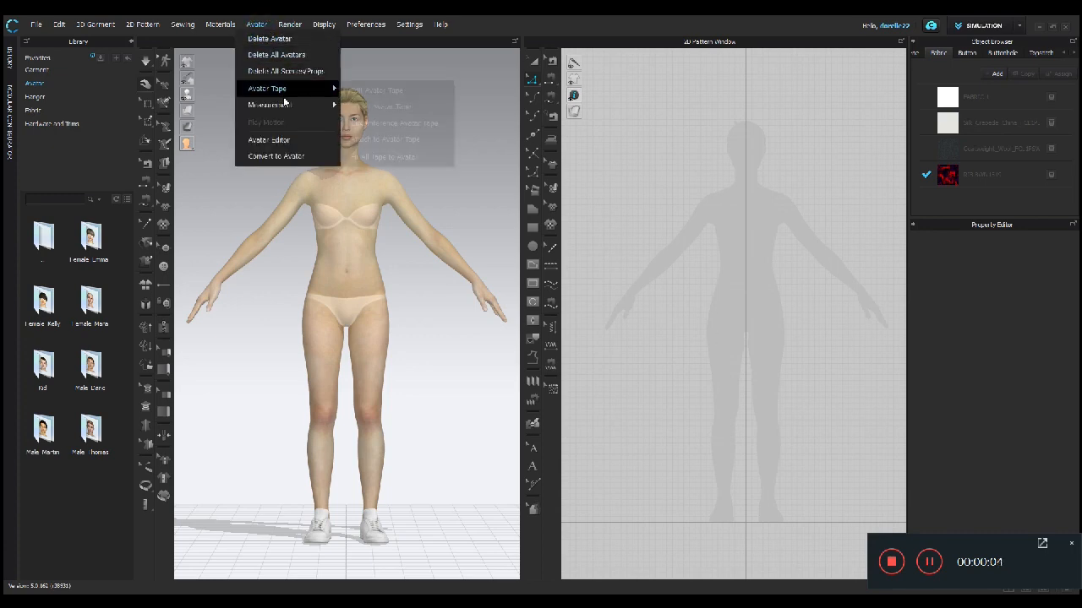
mouse_move(285, 103)
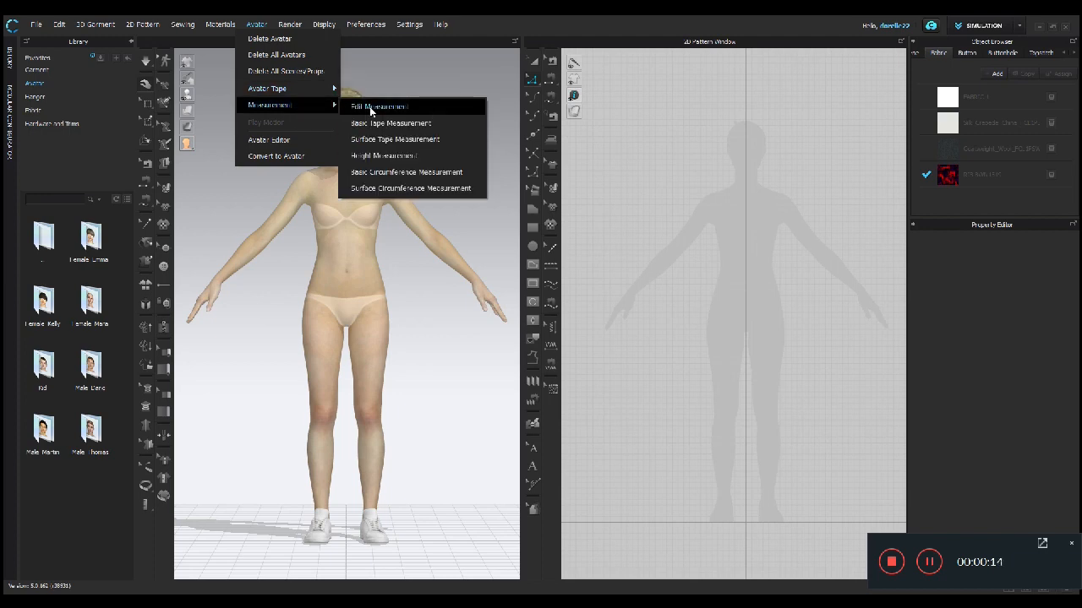
left_click(376, 110)
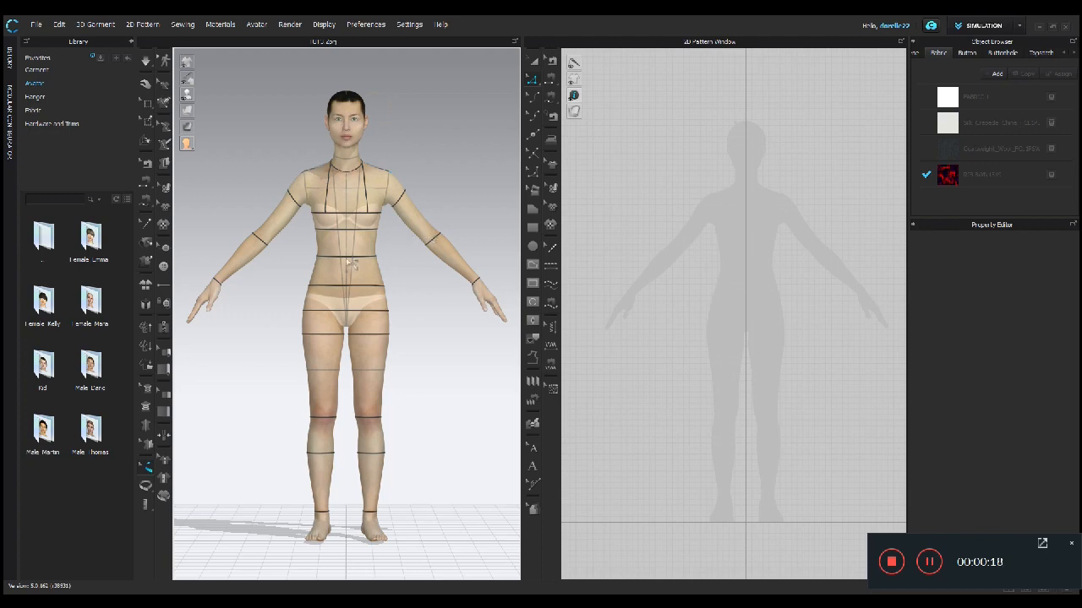
Examine the avatar's neck-to-crotch, waist, bust, under-bust, low hip and high hip measurement lines.
left_click(354, 262)
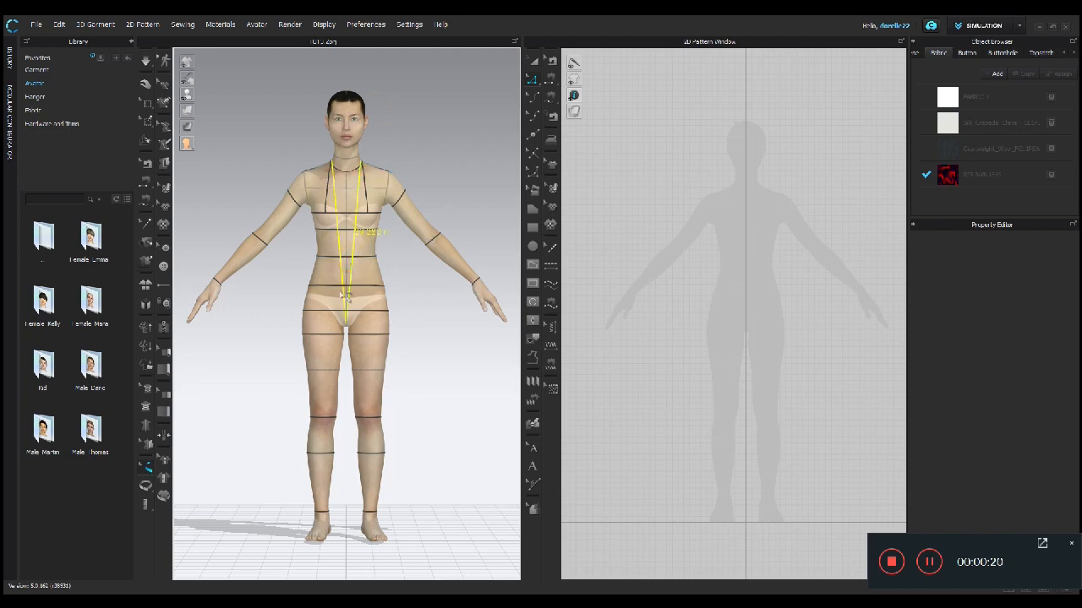
left_click(370, 257)
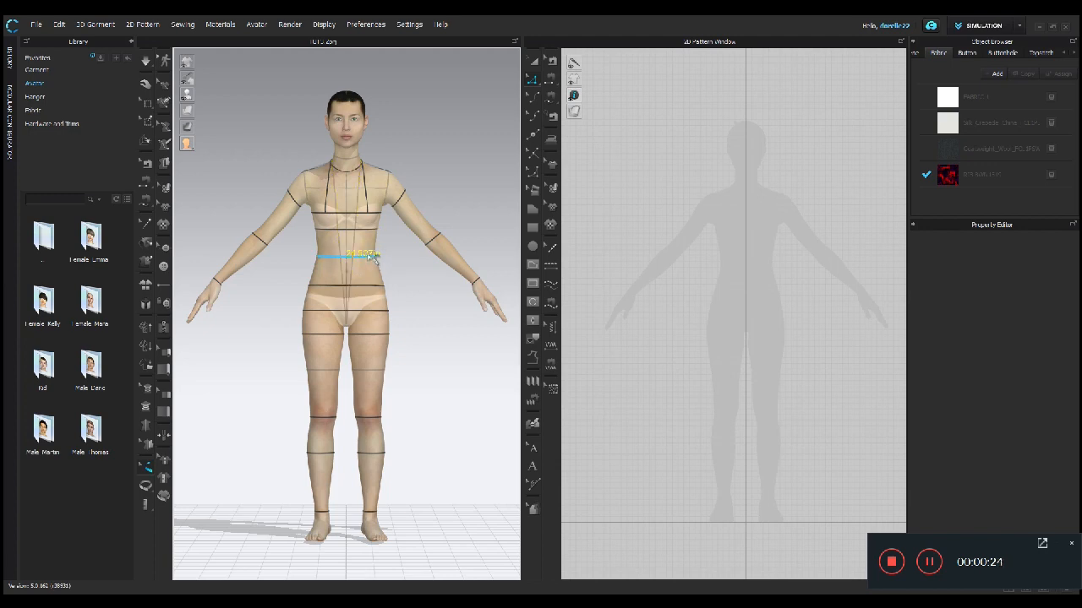
left_click(371, 256)
left_click(374, 234)
left_click(363, 216)
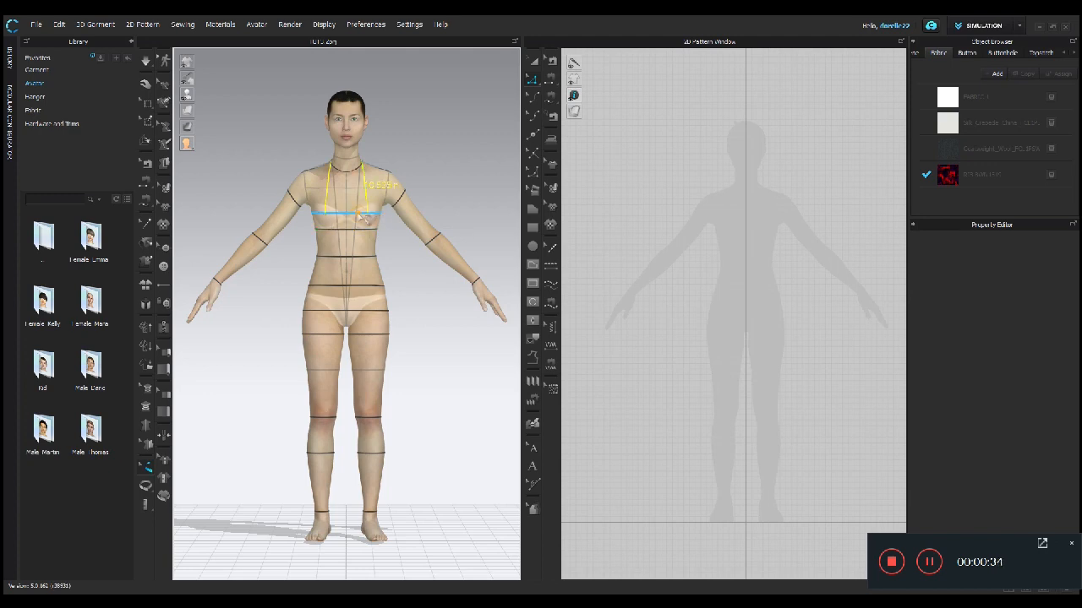
left_click(360, 216)
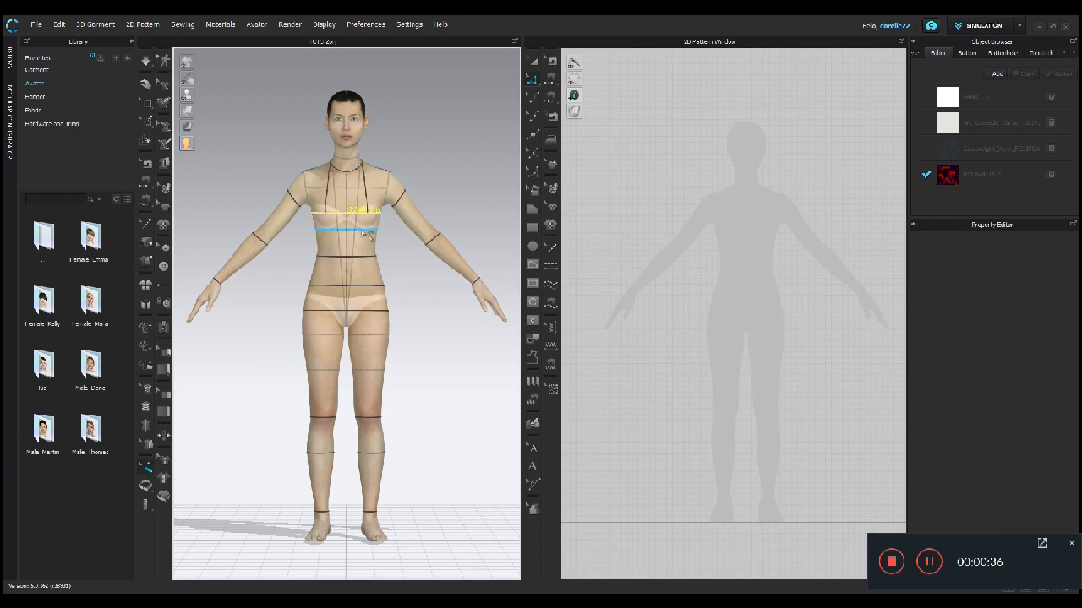
left_click(362, 232)
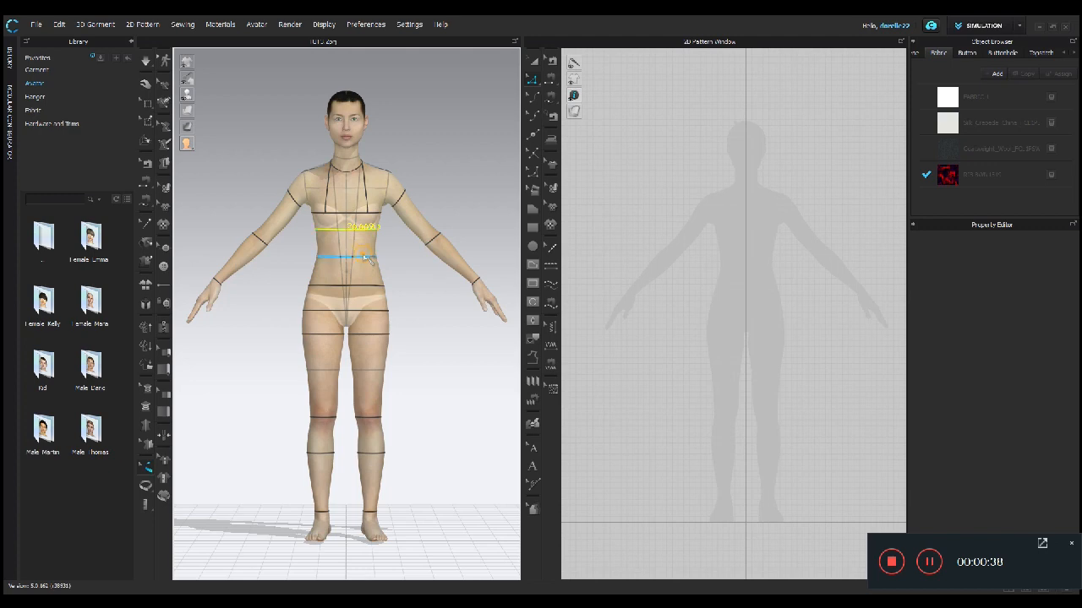
left_click(364, 257)
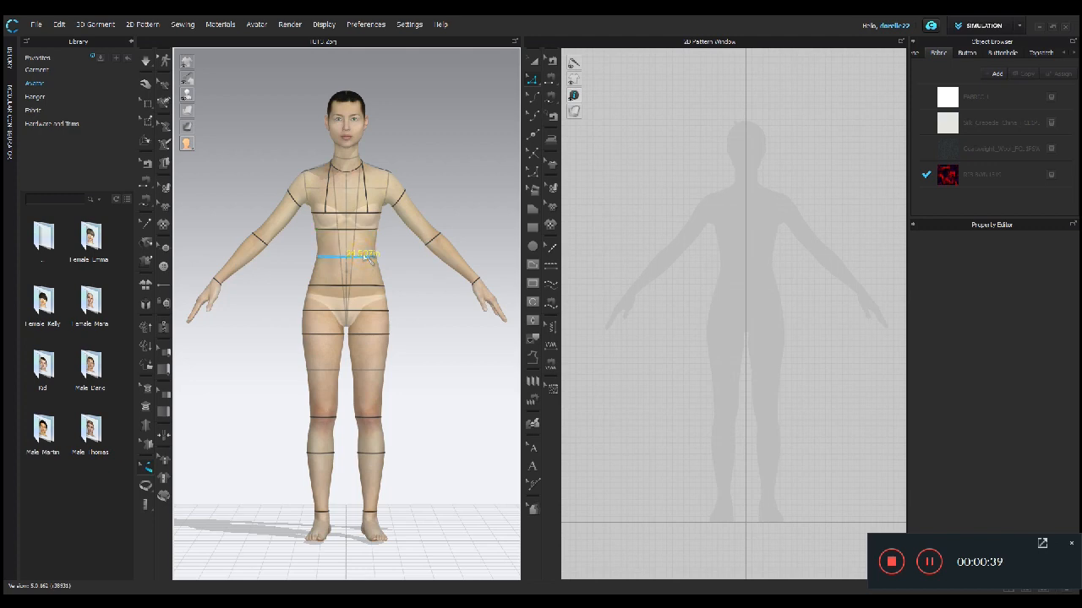
left_click(368, 311)
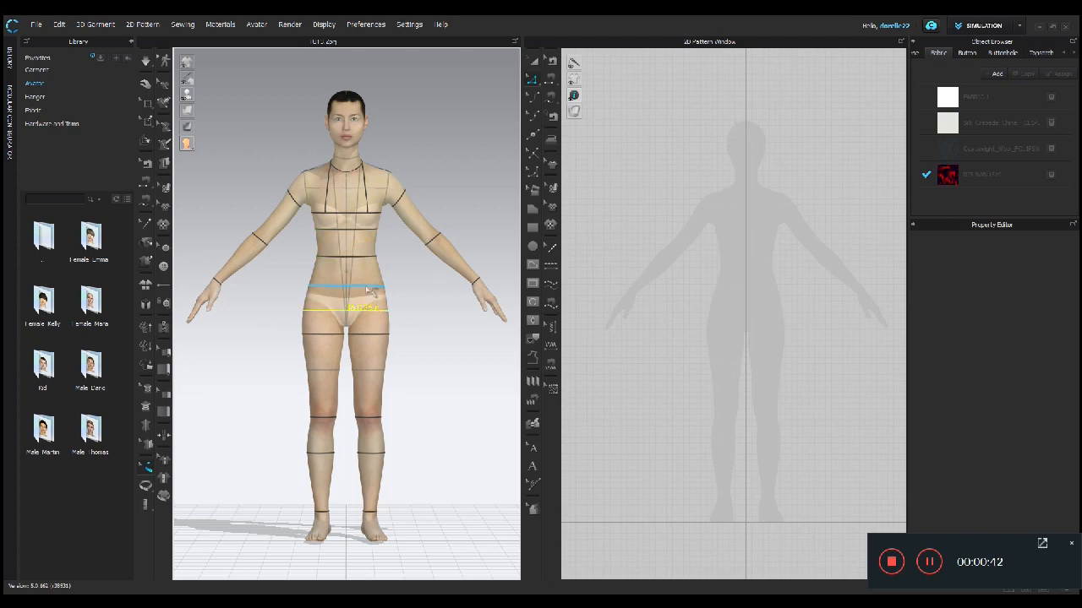
left_click(368, 288)
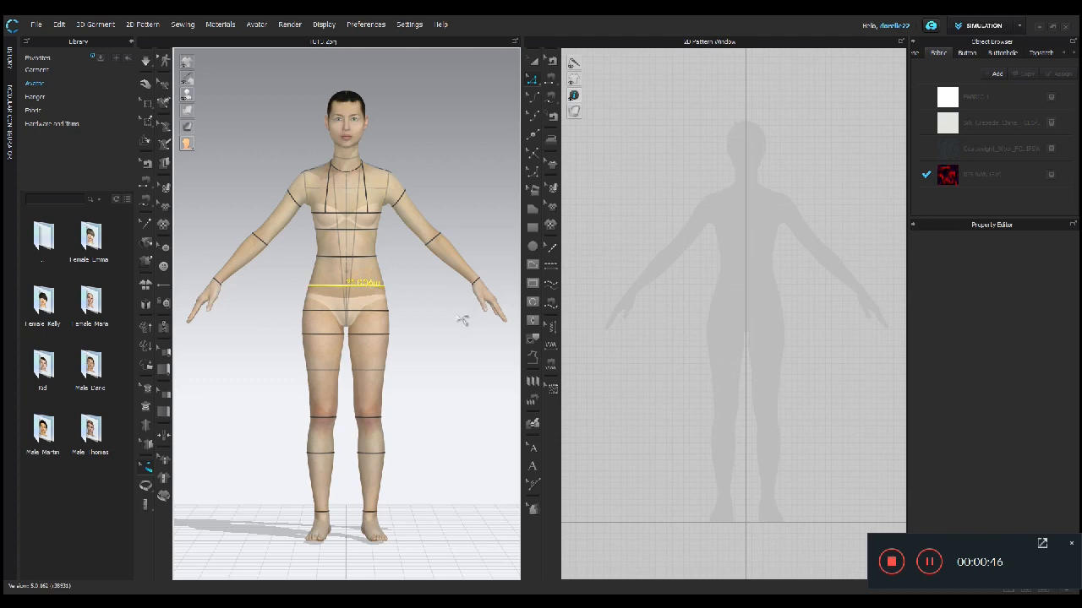
Bring up the Avatar Editor and place it beside the avatar so the body stays in view.
left_click(257, 24)
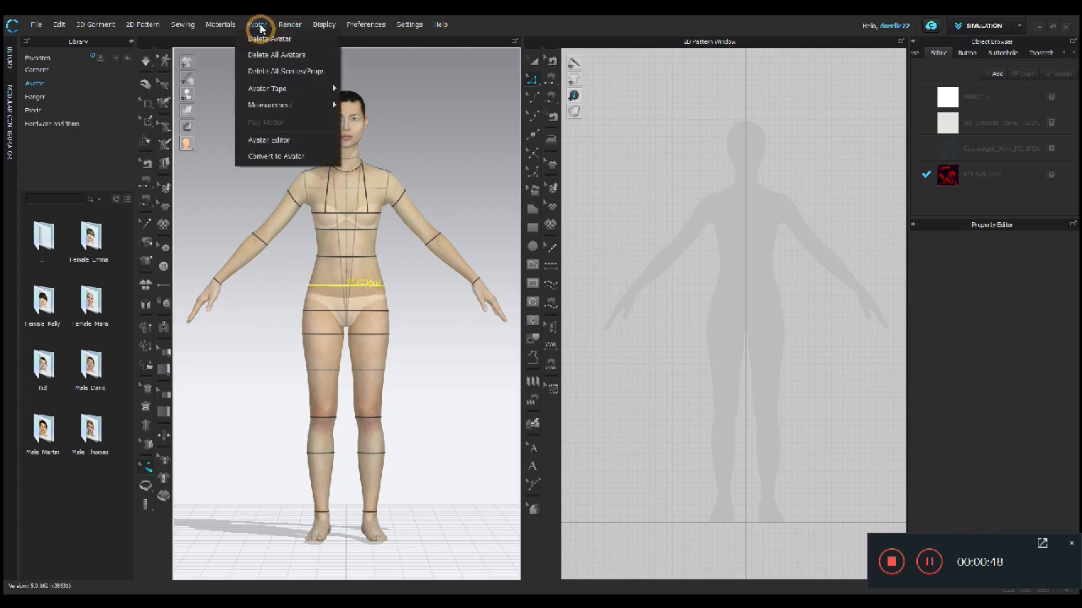
left_click(296, 140)
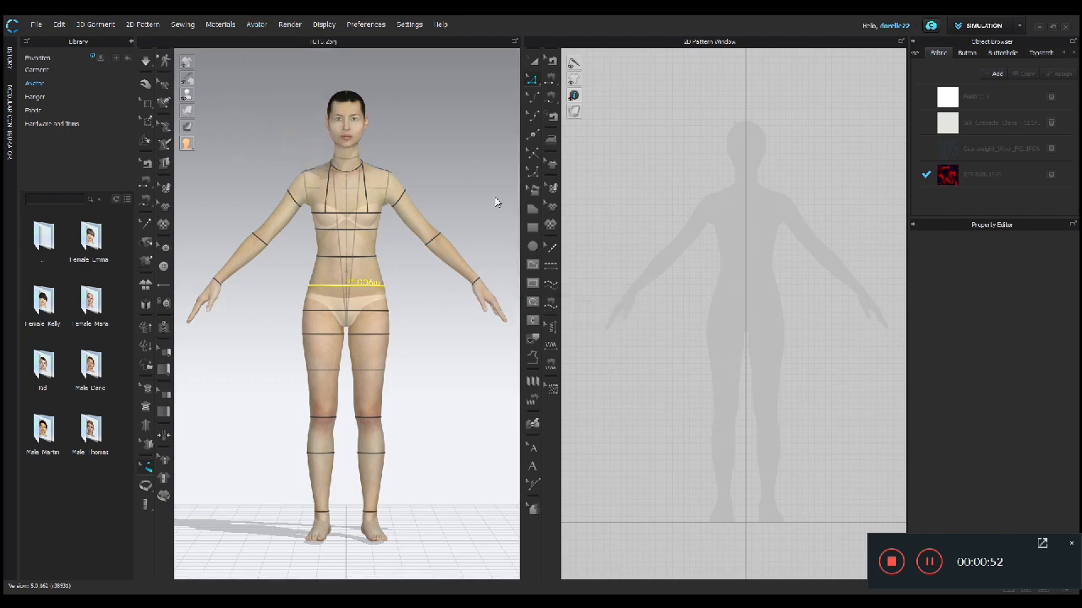
left_click_drag(446, 30, 666, 70)
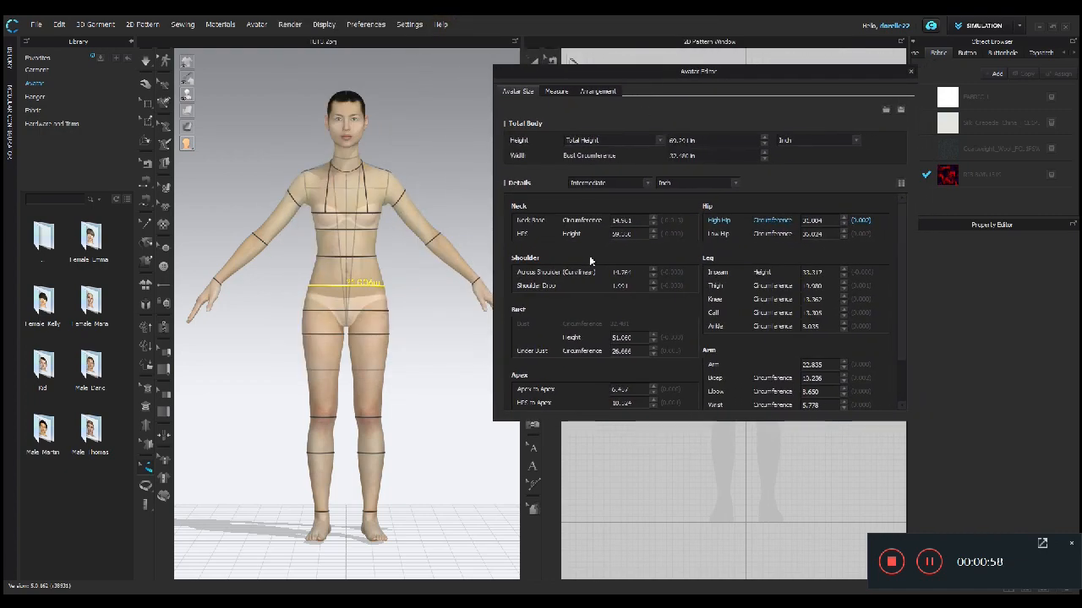
Set the avatar's total body width, measured as bust circumference, to 34.125 in.
left_click(764, 155)
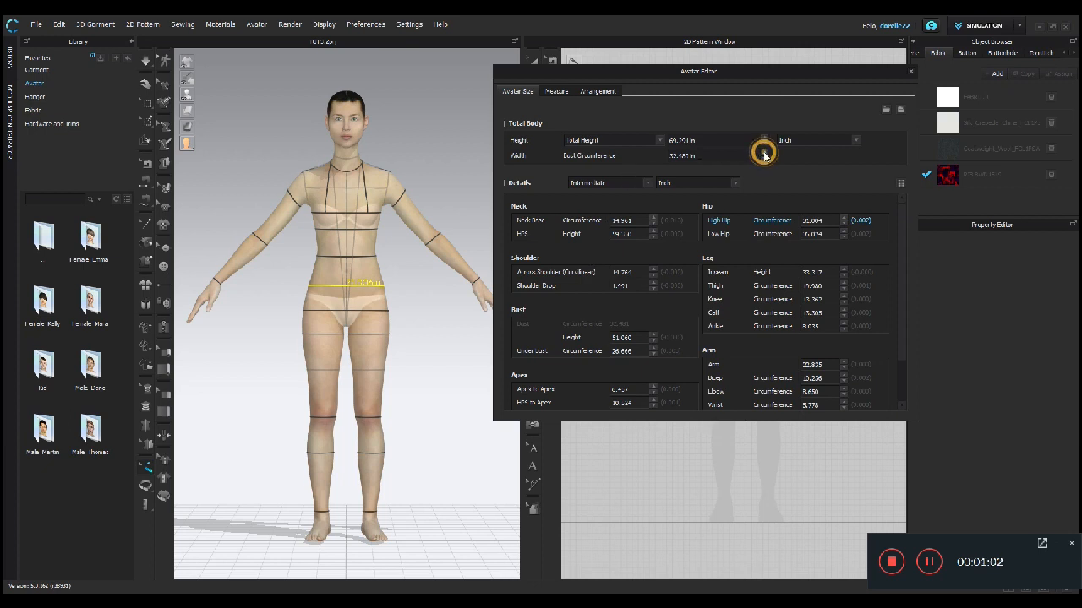
left_click(764, 152)
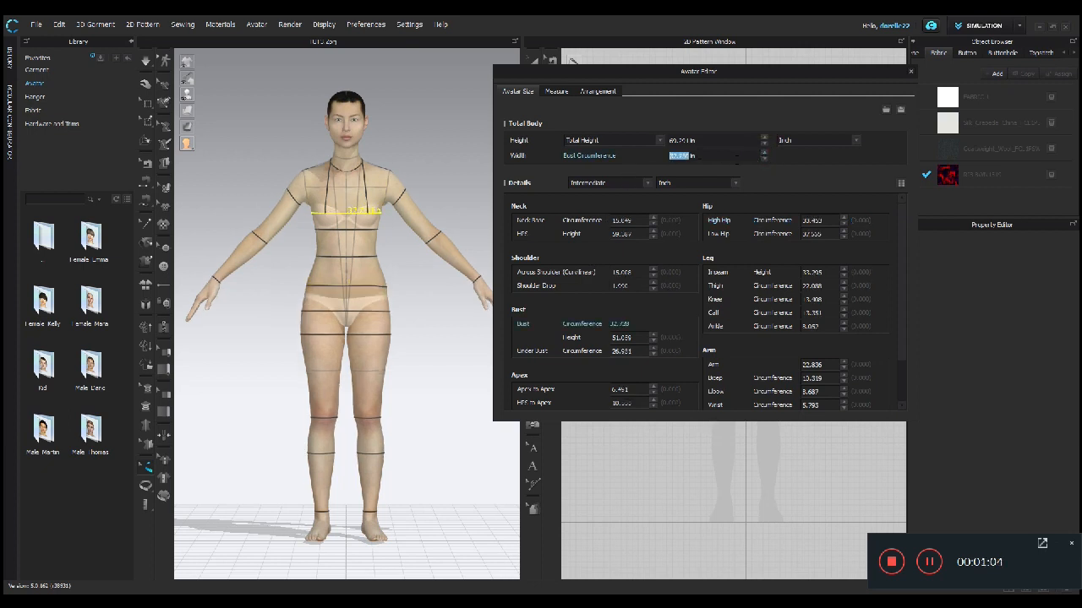
type("34.125")
key("Return")
left_click(417, 158)
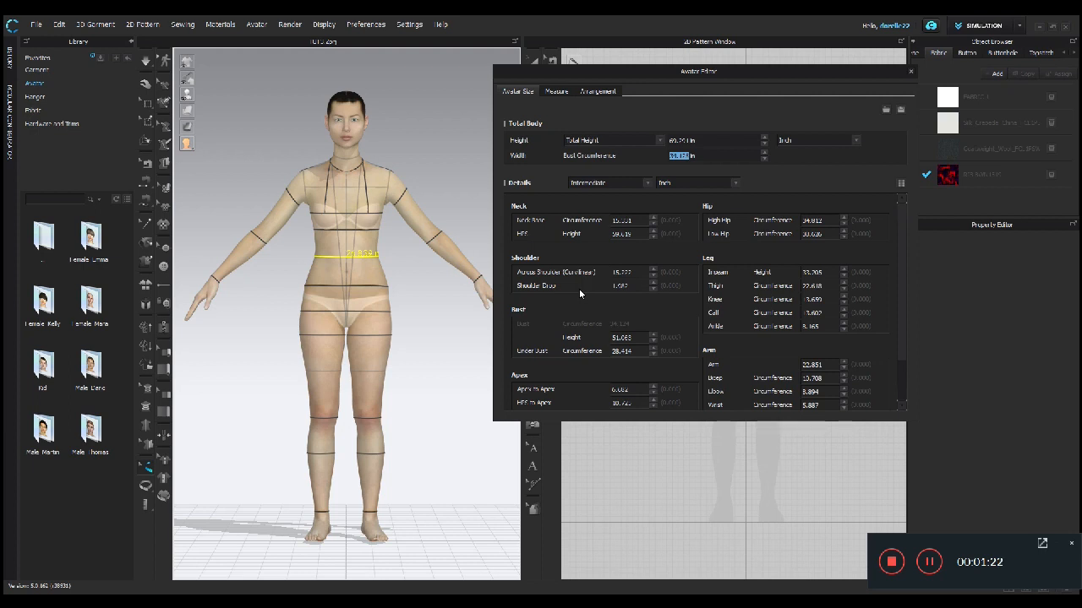
Set the avatar's waist circumference to 27.75 in.
scroll(601, 318, "down", 2)
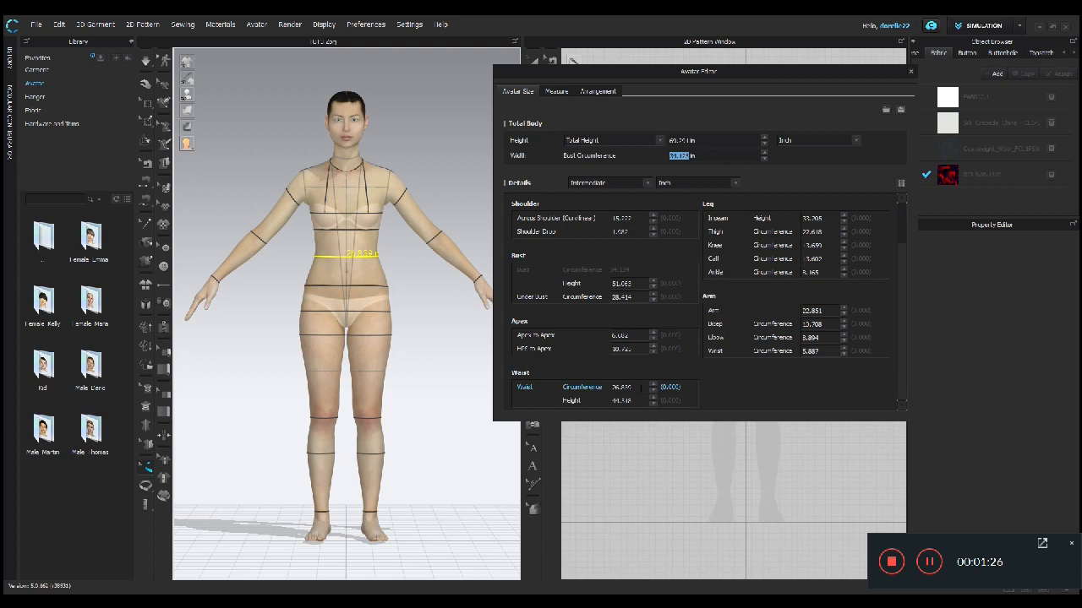
left_click(641, 387)
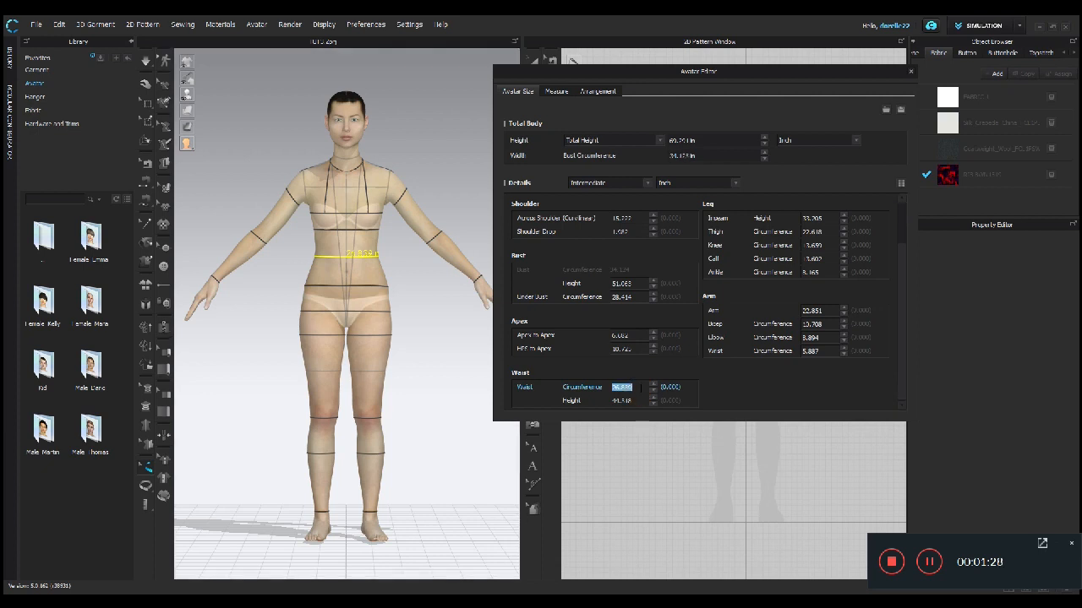
type("27.75")
left_click(640, 400)
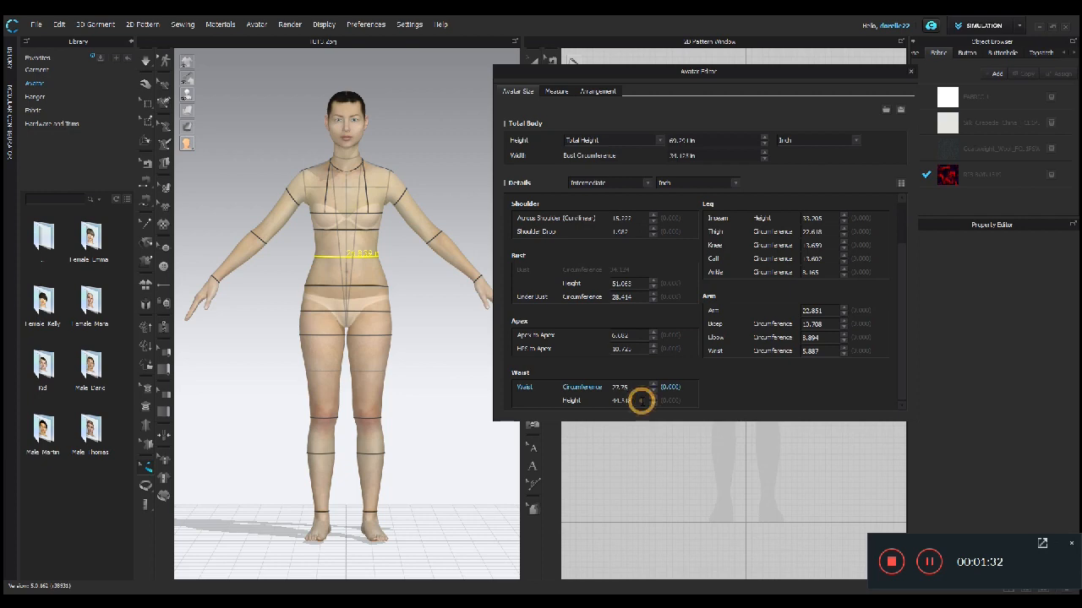
right_click_drag(397, 307, 420, 314)
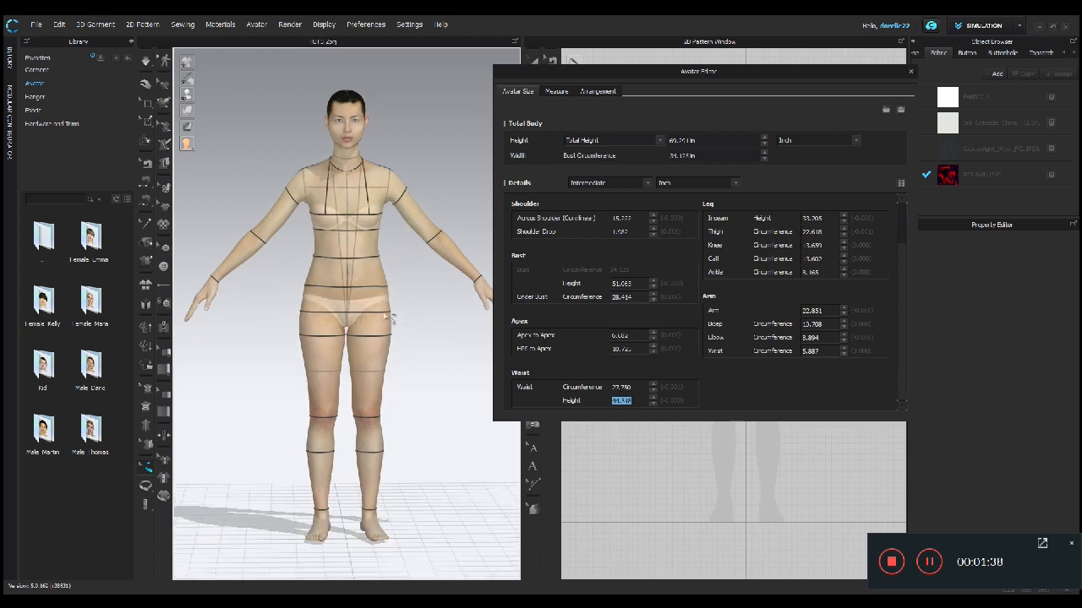
Set the avatar's HPS to Apex measurement to 10.6 in.
mouse_move(388, 313)
left_click(653, 352)
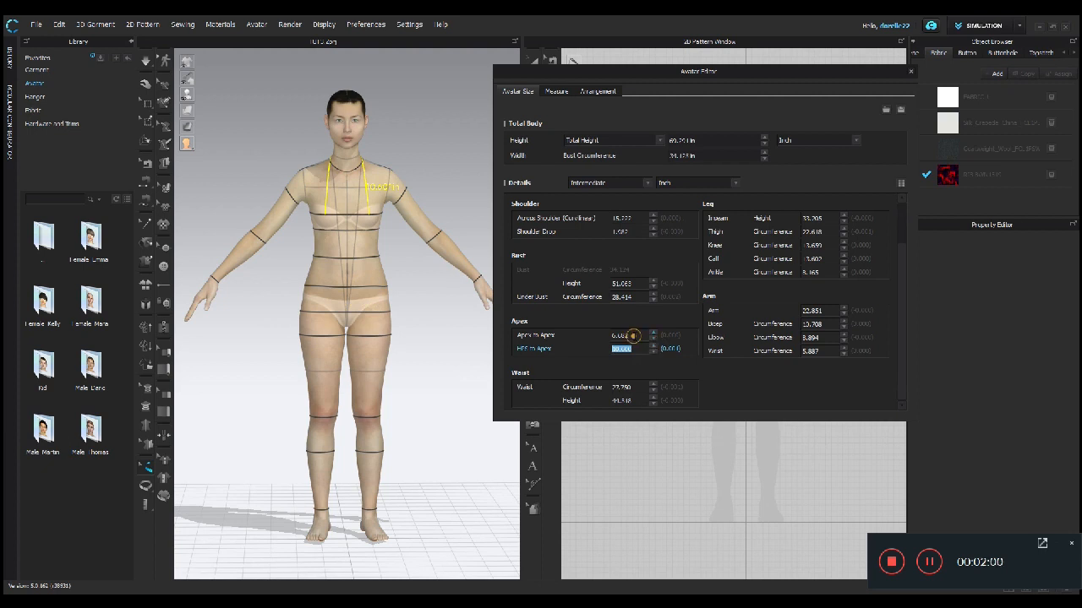
left_click(634, 335)
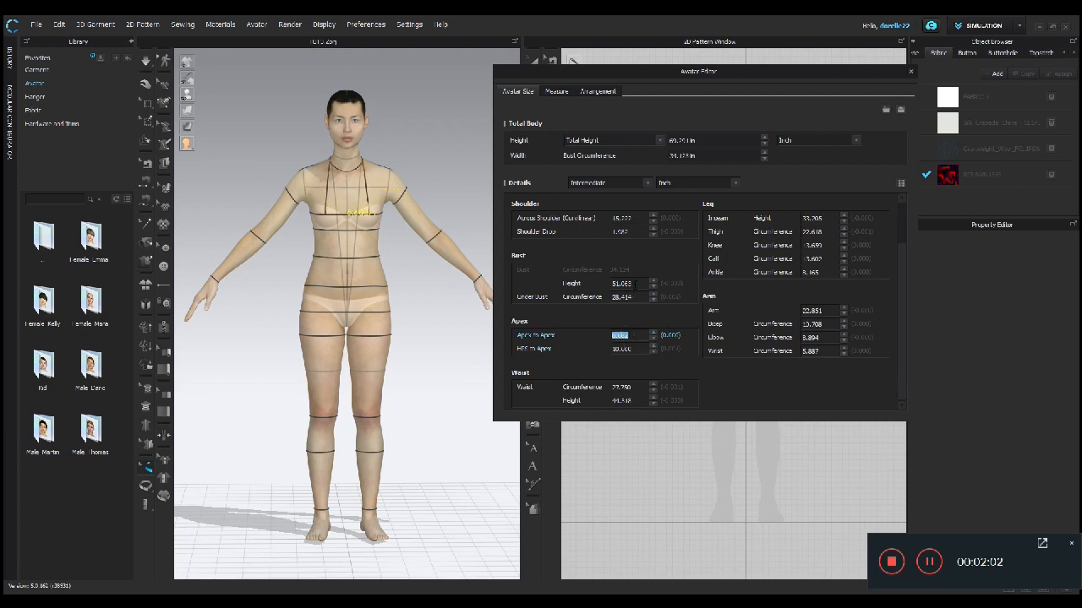
scroll(572, 238, "up", 2)
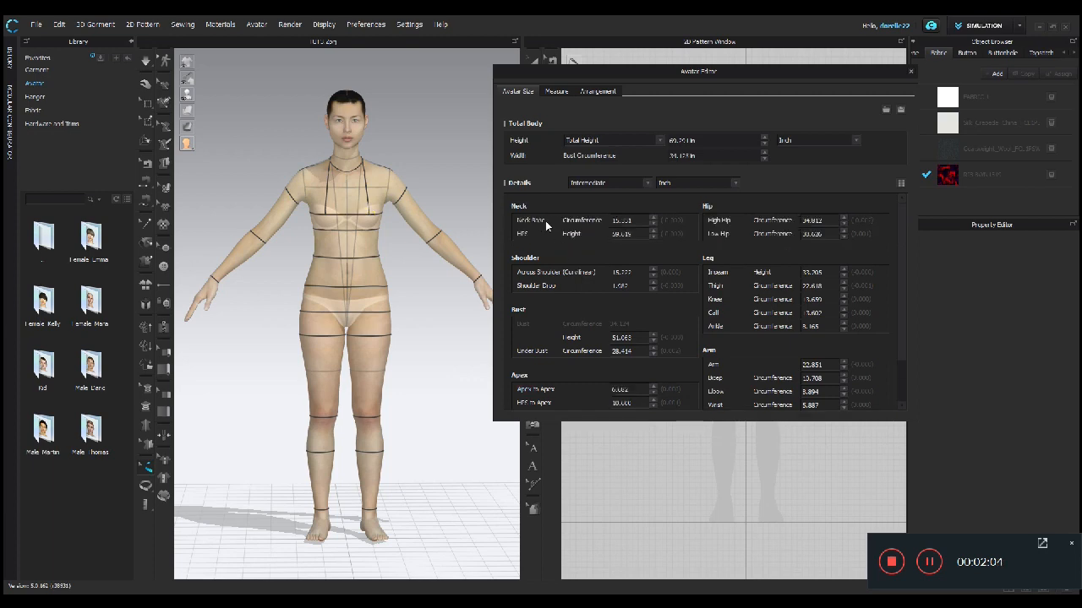
Set the avatar's low hip circumference to 38 in and high hip circumference to 35.5 in.
left_click(832, 234)
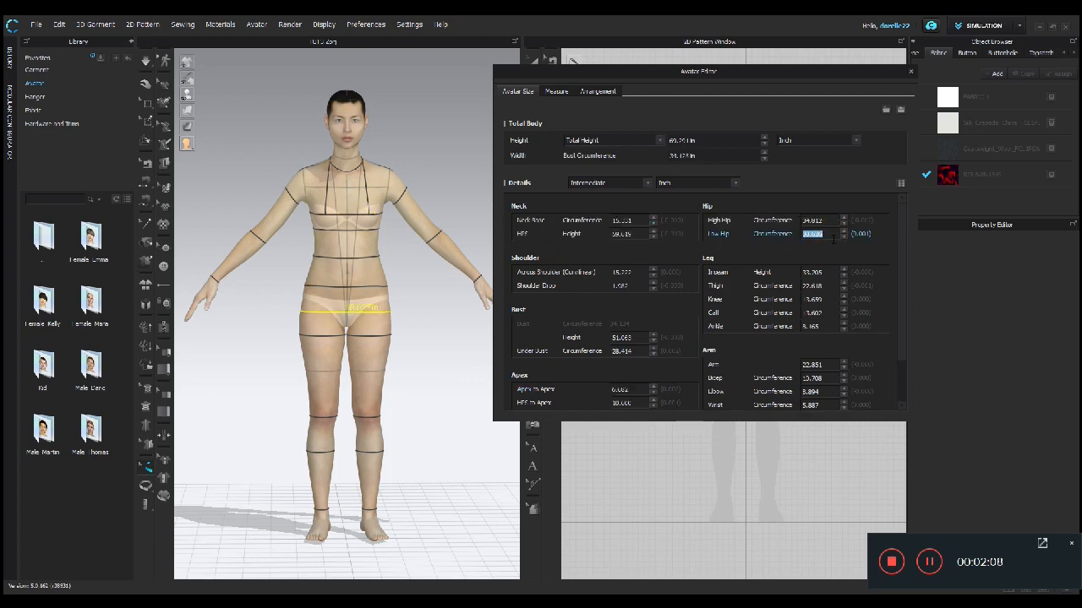
type("38")
left_click(831, 222)
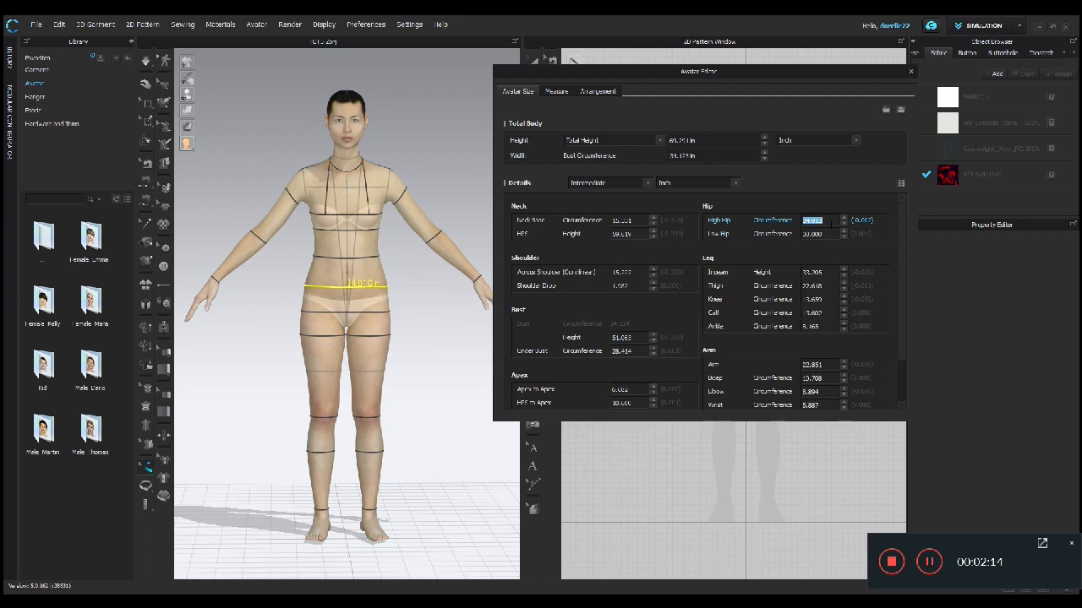
type("35.5")
key("Return")
Check the hips from behind and set the high hip circumference to 34.5 in.
right_click_drag(411, 293, 136, 290)
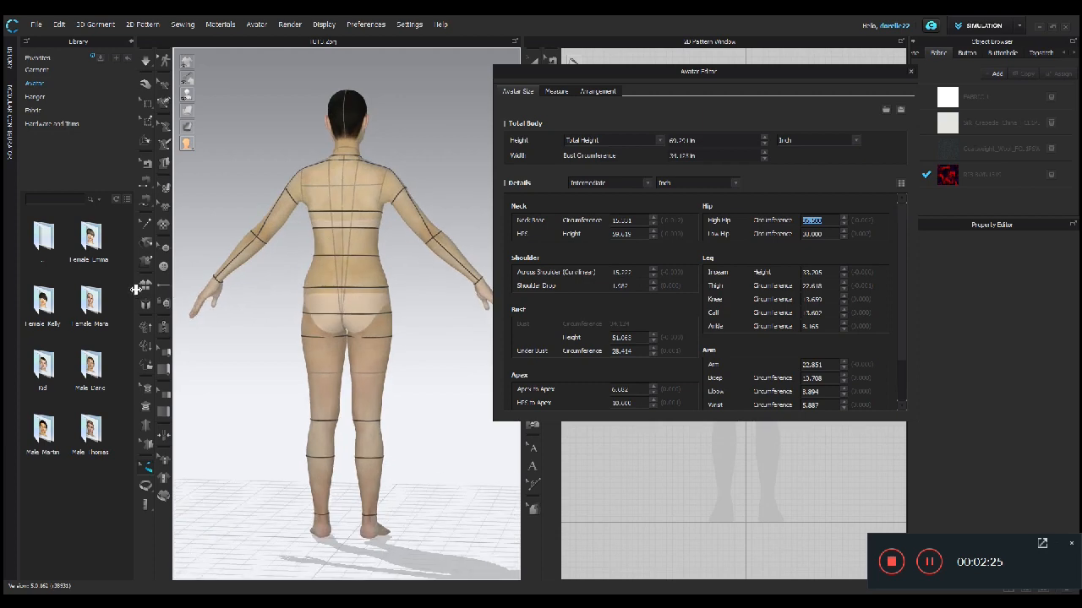
left_click(832, 221)
double_click(831, 221)
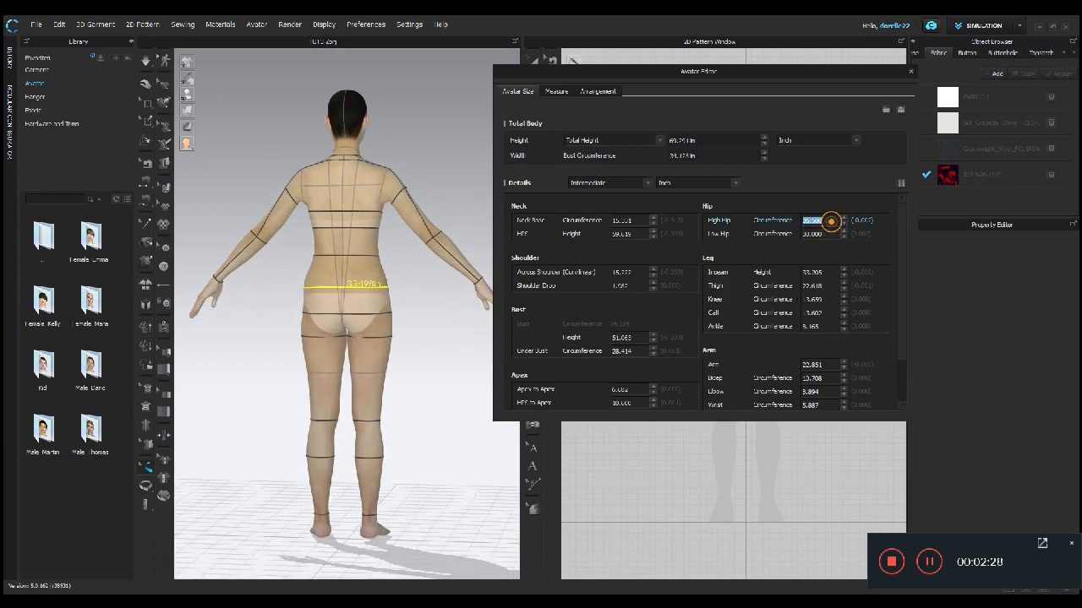
double_click(831, 221)
type("3")
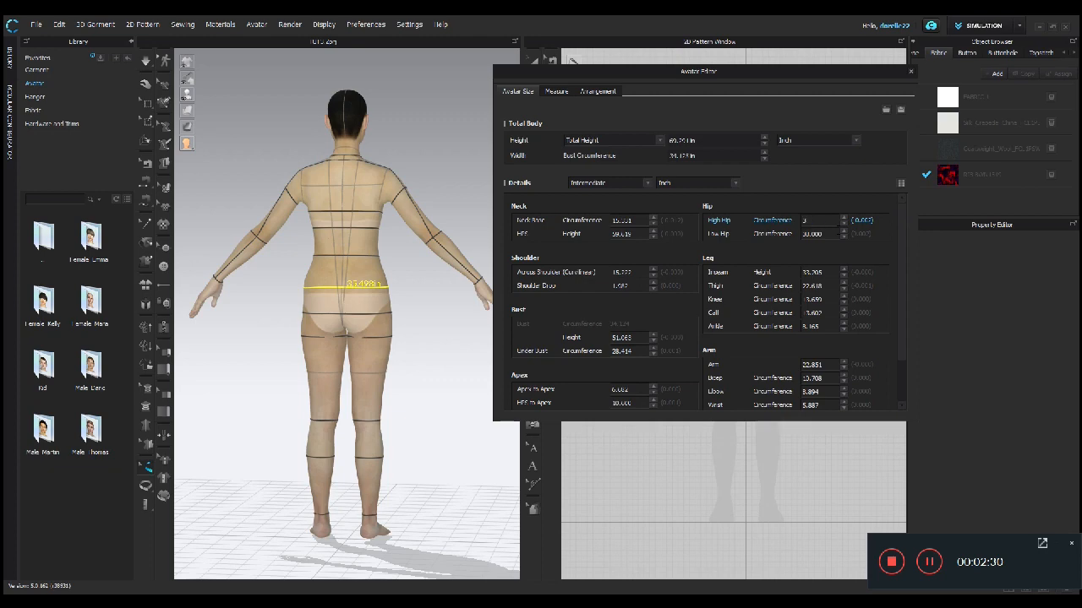
key("Return")
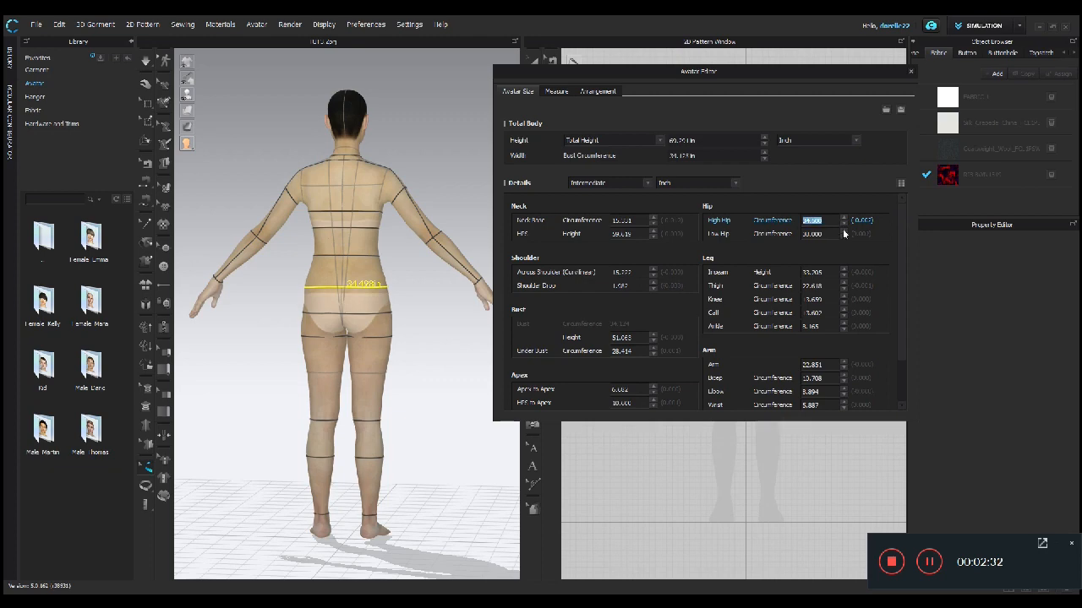
Set the avatar's bicep circumference to 11 in.
right_click_drag(422, 314, 176, 305)
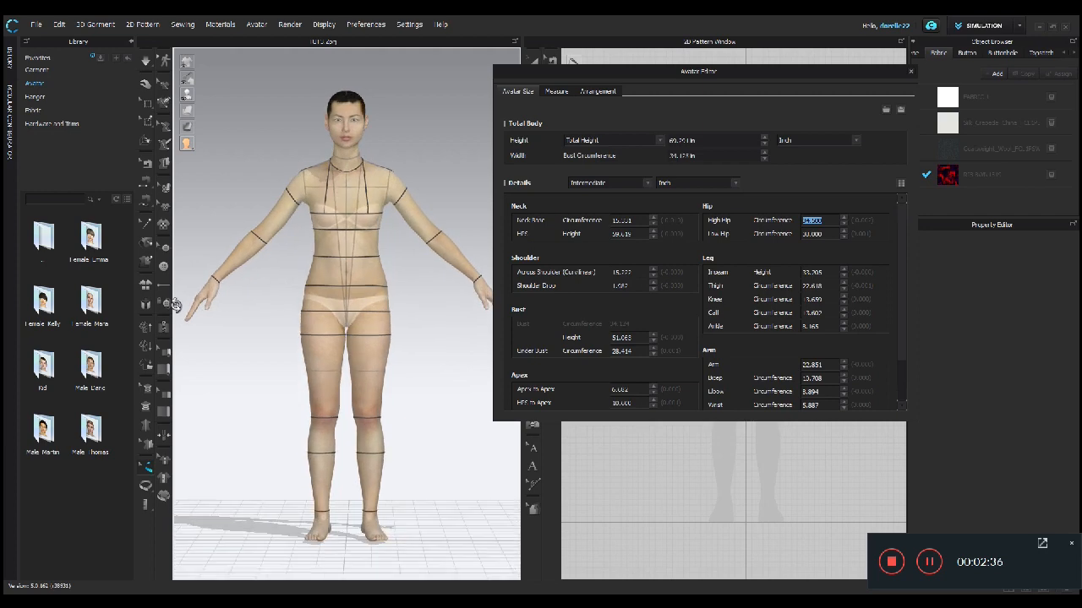
left_click(296, 201)
left_click(832, 378)
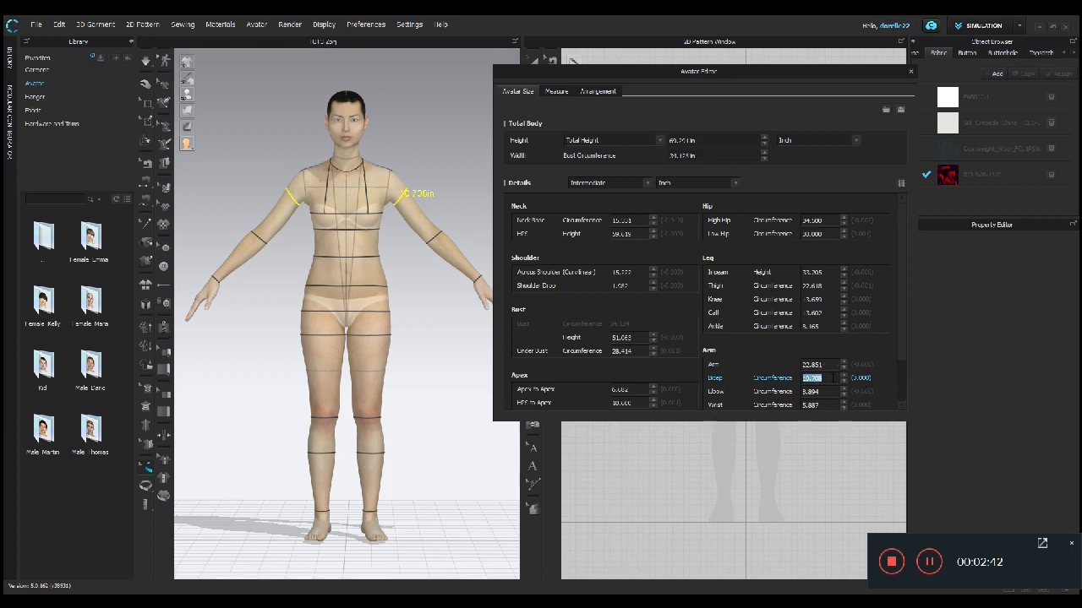
type("11")
Set the avatar's thigh circumference to 23 in and clear the selection in the 3D window.
left_click(378, 338)
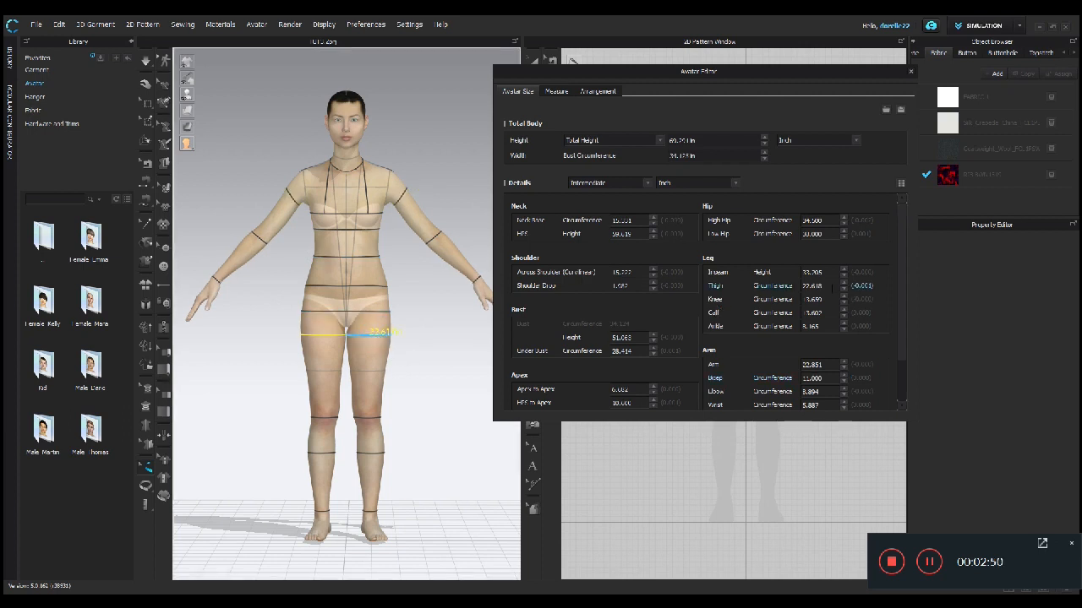
left_click(830, 288)
type("2")
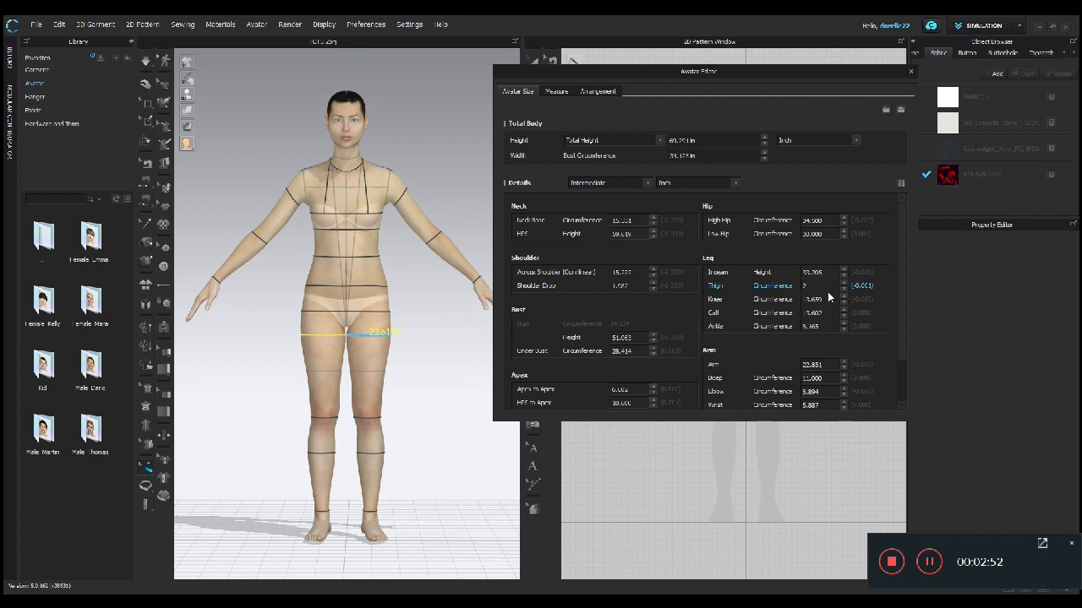
type("3")
left_click(827, 181)
left_click(422, 326)
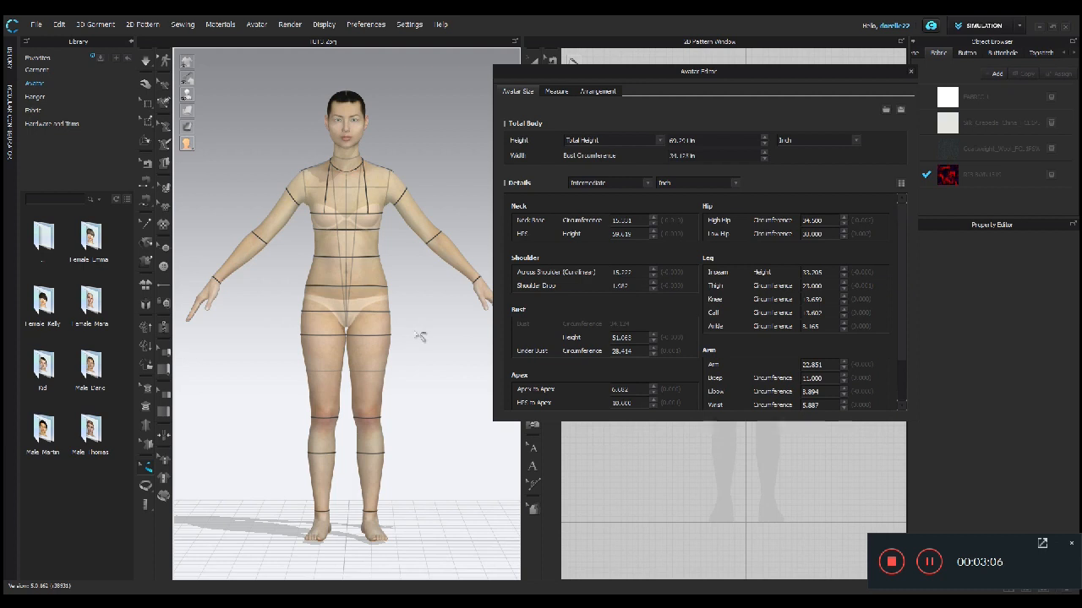
Select the across-shoulder line on the avatar's back and set the Across Shoulder (Curvilinear) measurement to 14.5 in.
mouse_move(420, 337)
right_mouse_down()
mouse_move(273, 338)
mouse_move(234, 322)
mouse_move(101, 329)
mouse_move(356, 357)
mouse_move(415, 338)
mouse_move(283, 336)
mouse_move(421, 332)
right_mouse_up()
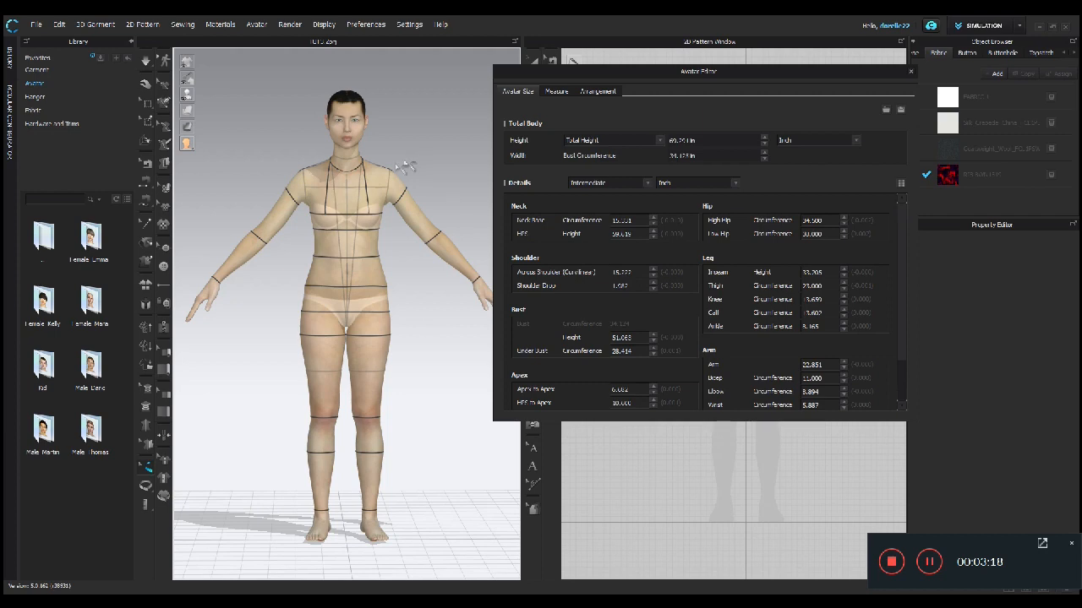
right_click_drag(404, 167, 215, 177)
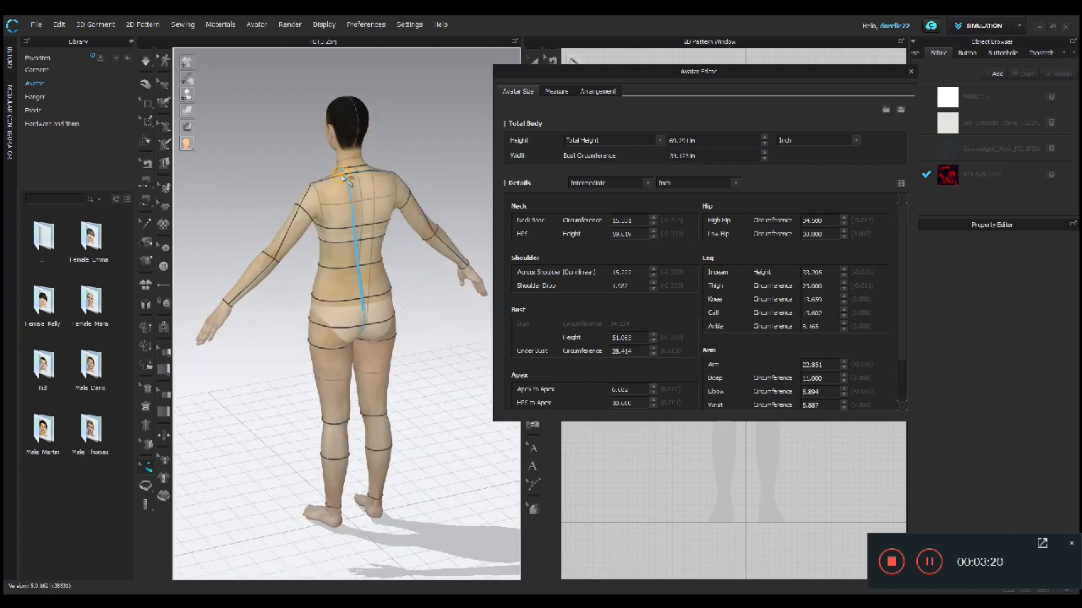
left_click(342, 173)
left_click(338, 175)
double_click(643, 273)
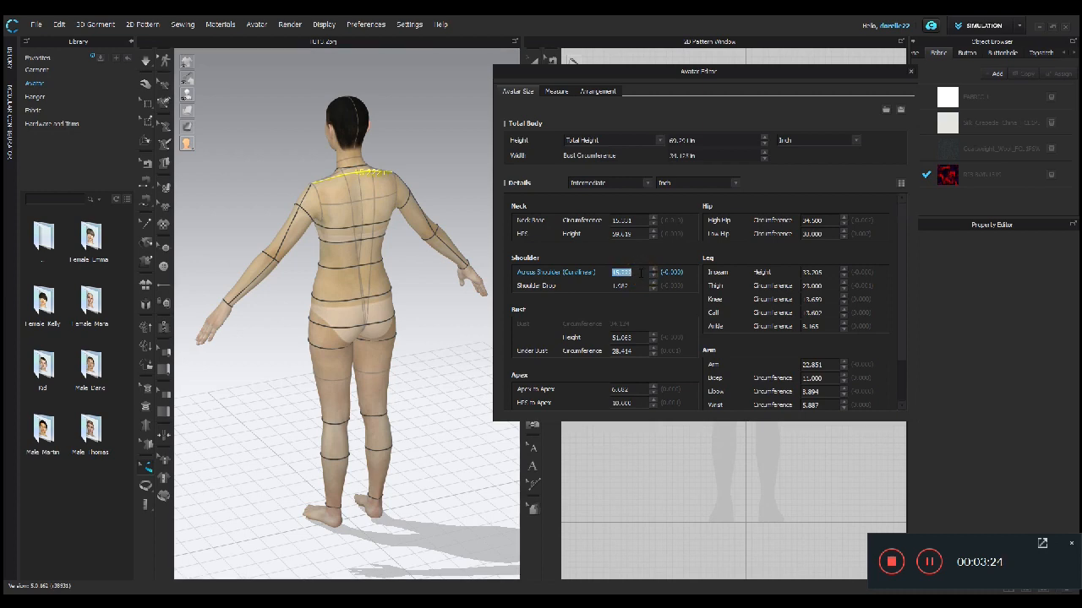
type("14.5")
key("Return")
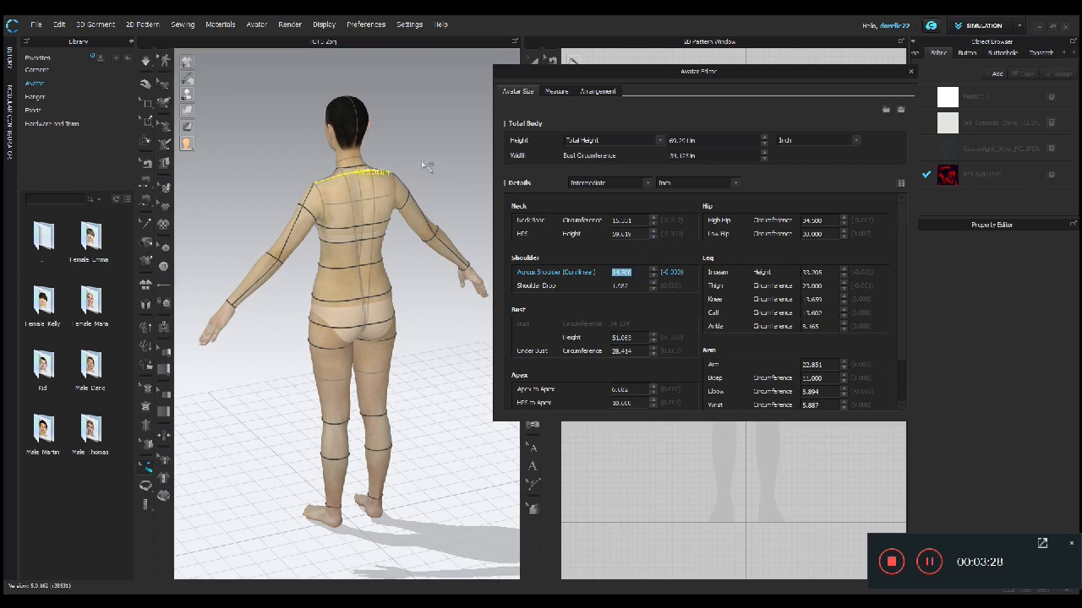
Examine the resized avatar's torso and full-body proportions from the front, up close and at full length.
left_click(165, 84)
right_click_drag(306, 143, 496, 106)
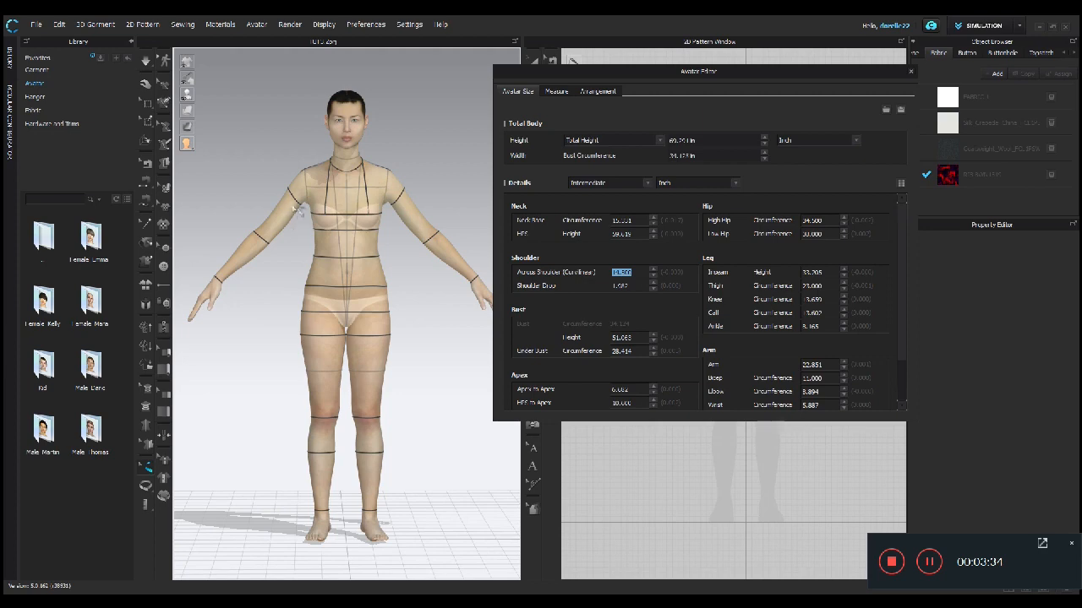
scroll(294, 204, "up", 3)
scroll(294, 205, "up", 2)
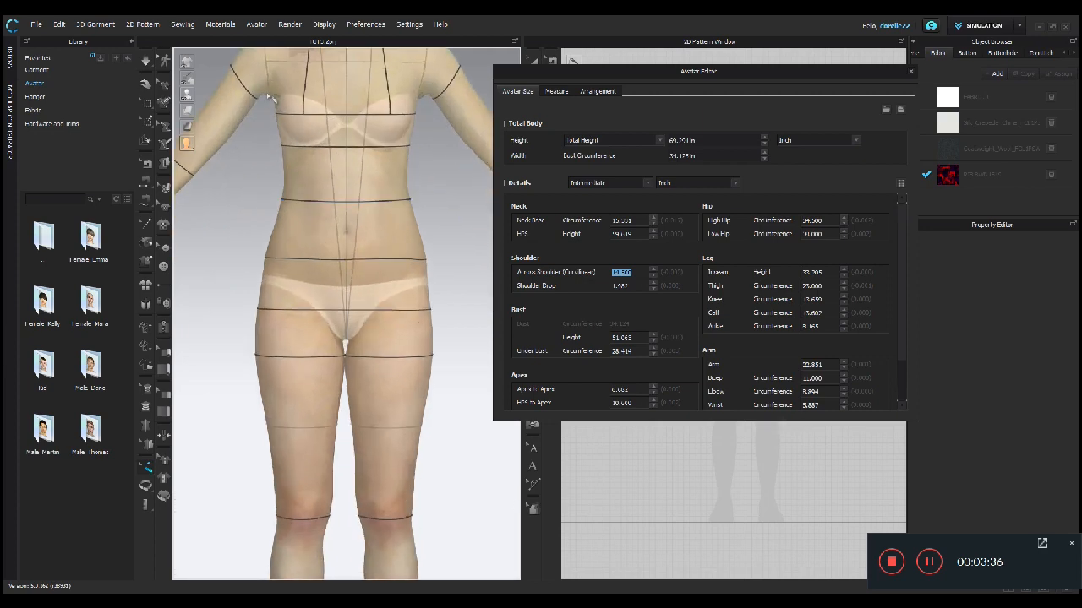
mouse_move(415, 140)
right_mouse_down()
mouse_move(362, 144)
mouse_move(361, 116)
mouse_move(584, 138)
mouse_move(392, 151)
mouse_move(660, 137)
mouse_move(576, 161)
mouse_move(452, 162)
mouse_move(417, 156)
mouse_move(418, 143)
right_mouse_up()
scroll(422, 148, "down", 5)
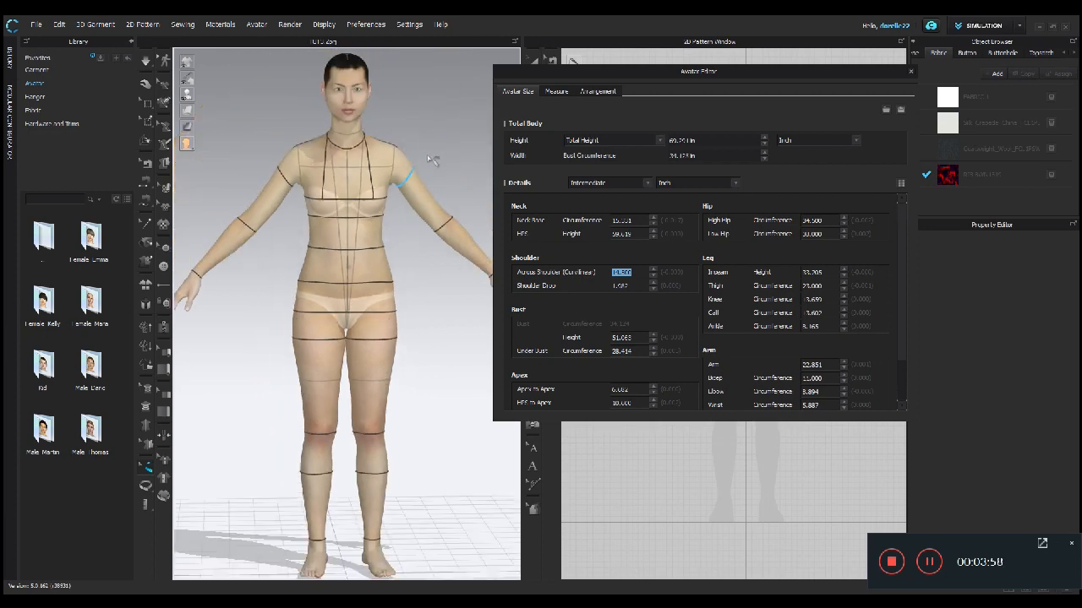
mouse_move(429, 156)
right_mouse_down()
mouse_move(429, 139)
mouse_move(440, 140)
mouse_move(431, 140)
right_mouse_up()
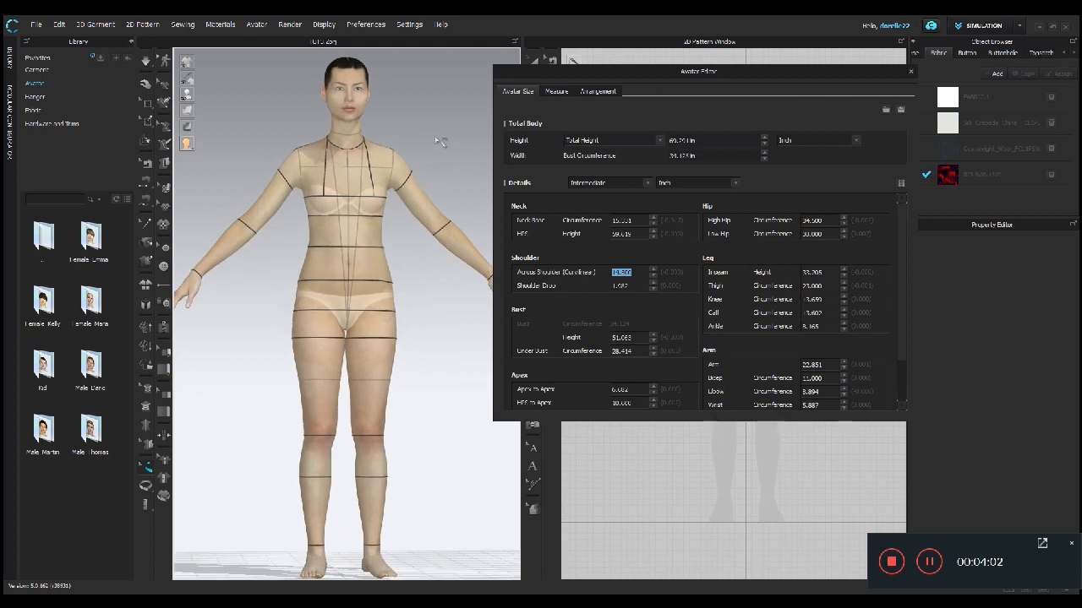
middle_click_drag(435, 139, 444, 134)
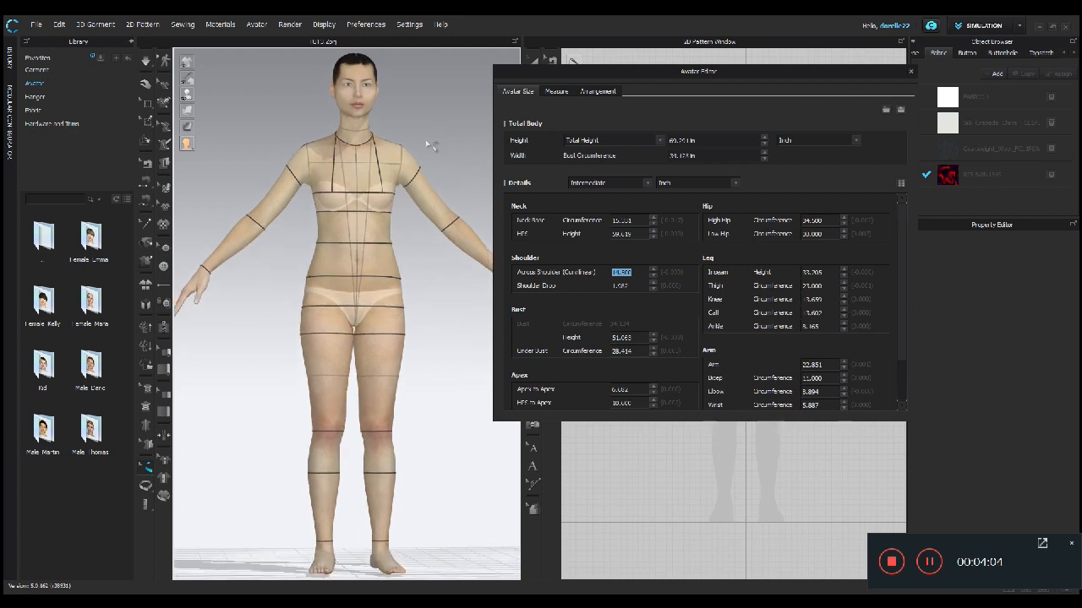
scroll(426, 145, "down", 1)
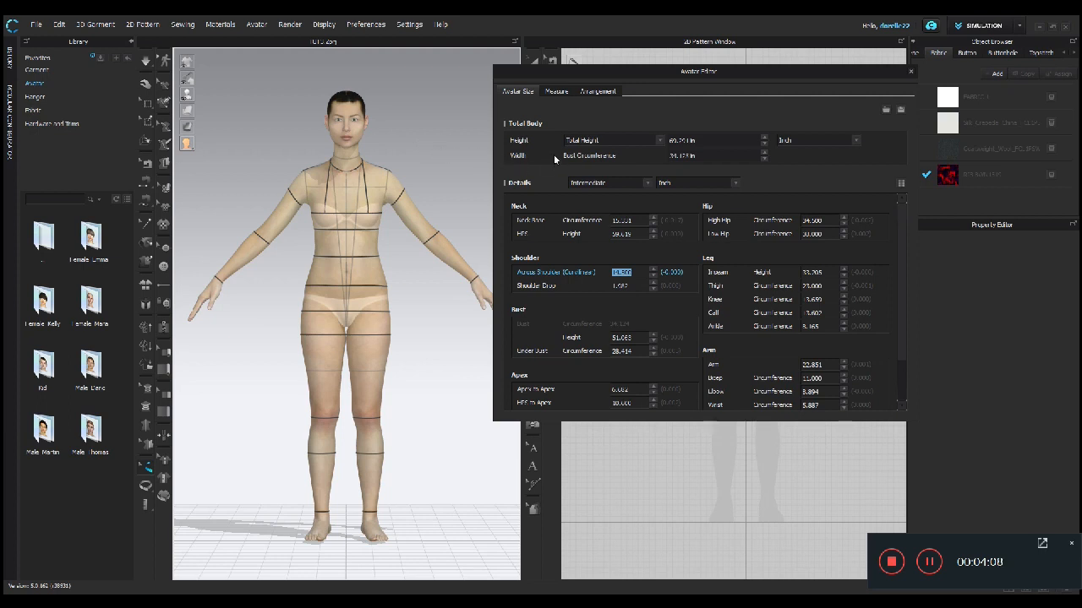
Display the avatar's arrangement bounding volumes and points, and select the right arm's bounding volume (Arm_R).
left_click(598, 91)
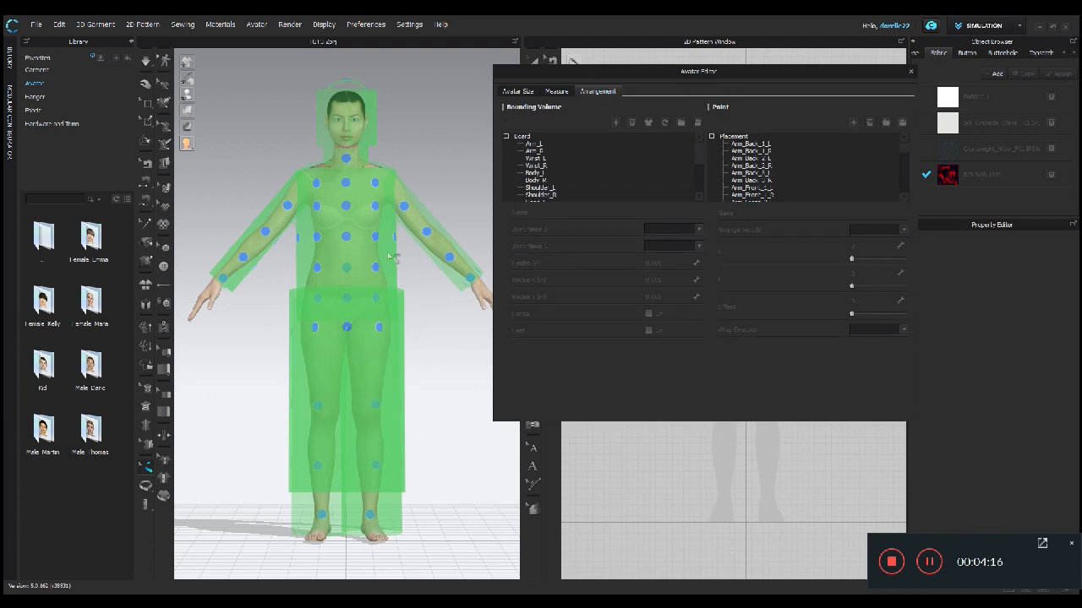
left_click(265, 244)
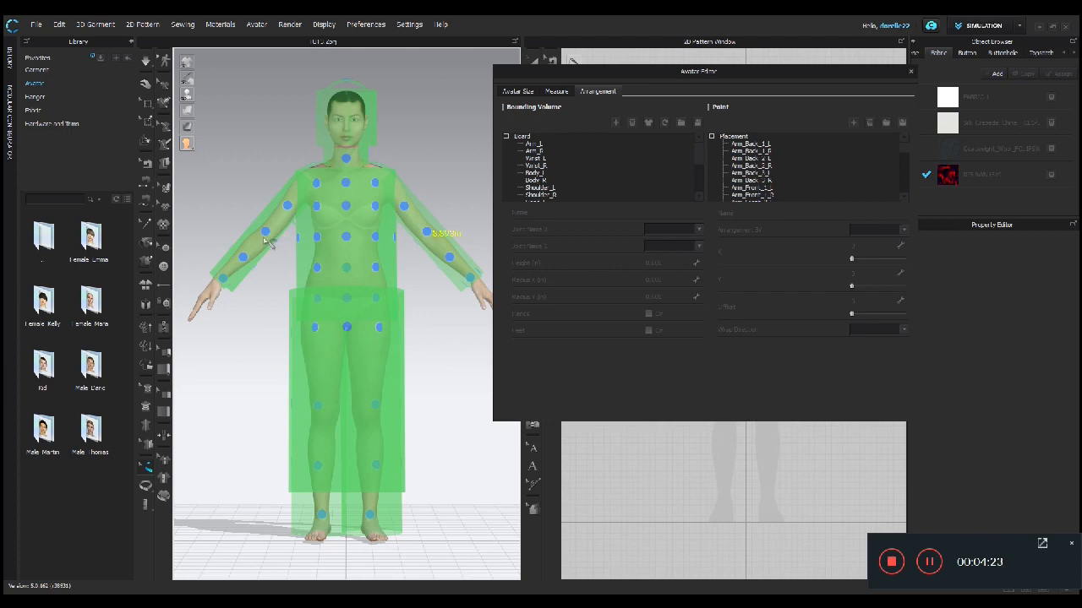
left_click(143, 81)
left_click(272, 253)
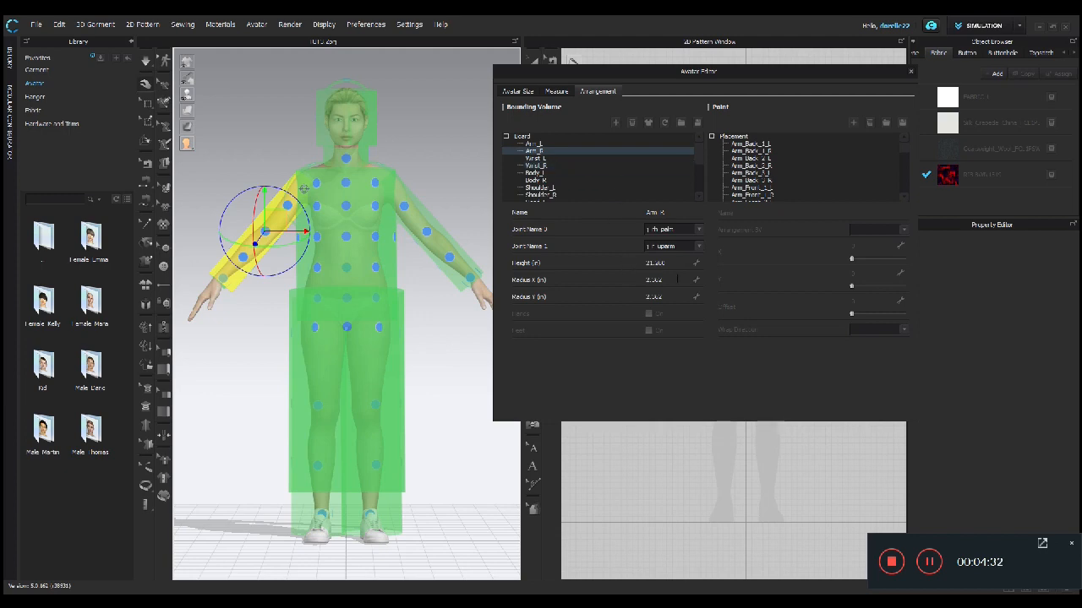
Set the Arm_R bounding volume's Radius X and Radius Y to 3 in.
double_click(676, 280)
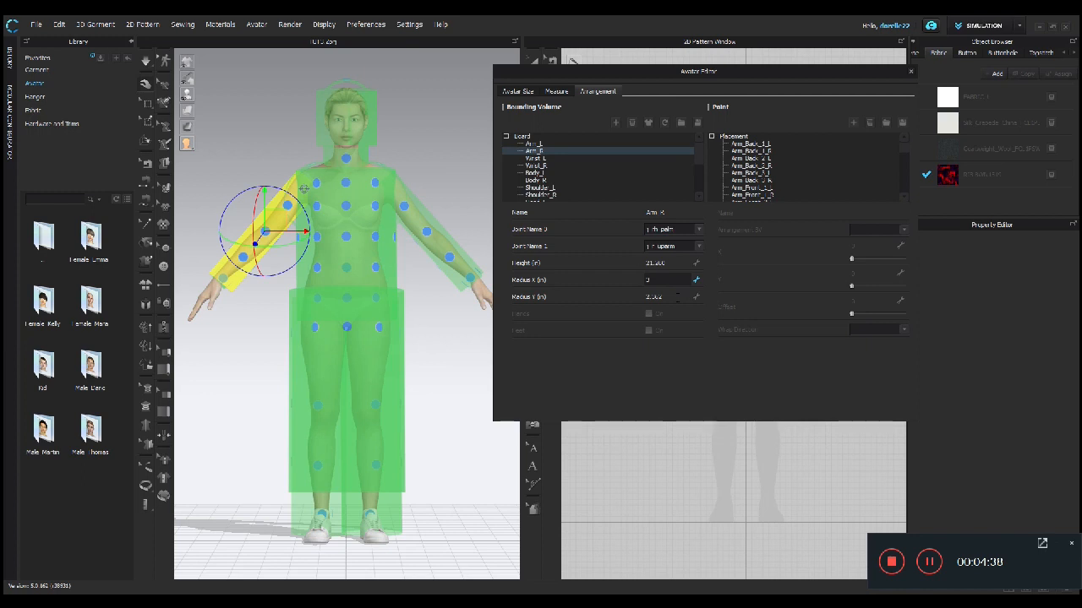
key("Tab")
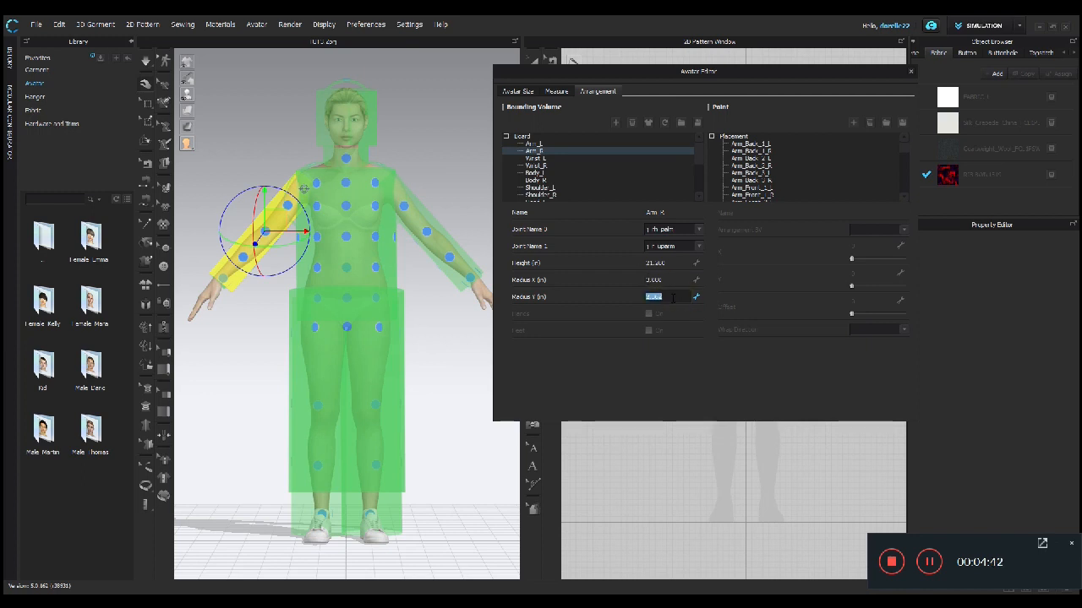
type("3")
left_click(671, 280)
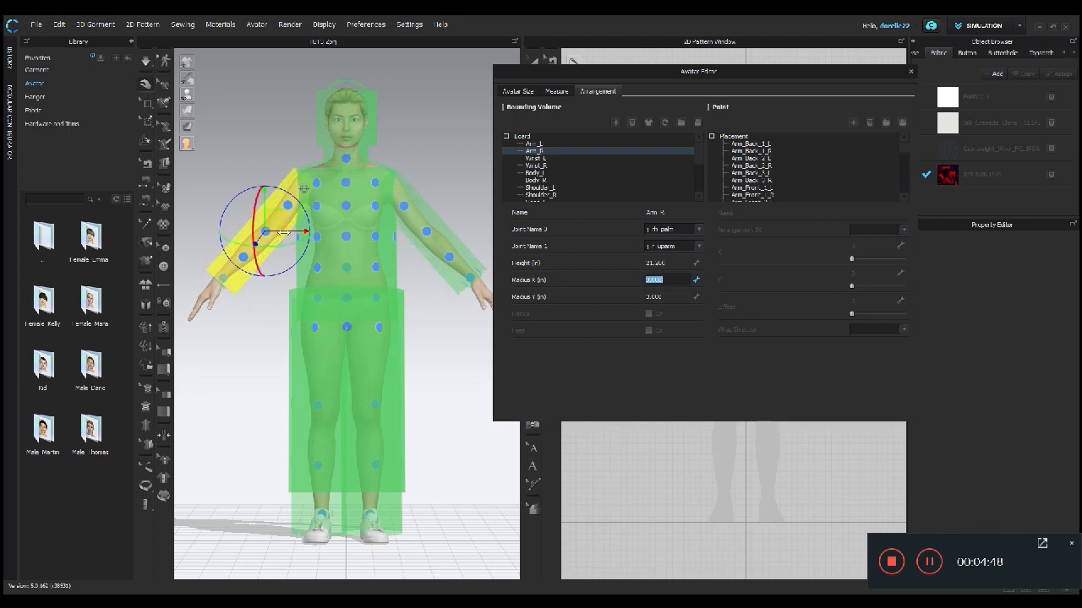
Reduce the Arm_R bounding volume's Radius X and Radius Y back to about their original size.
mouse_move(251, 319)
right_mouse_down()
mouse_move(372, 288)
mouse_move(369, 278)
mouse_move(355, 299)
mouse_move(231, 331)
mouse_move(257, 328)
right_mouse_up()
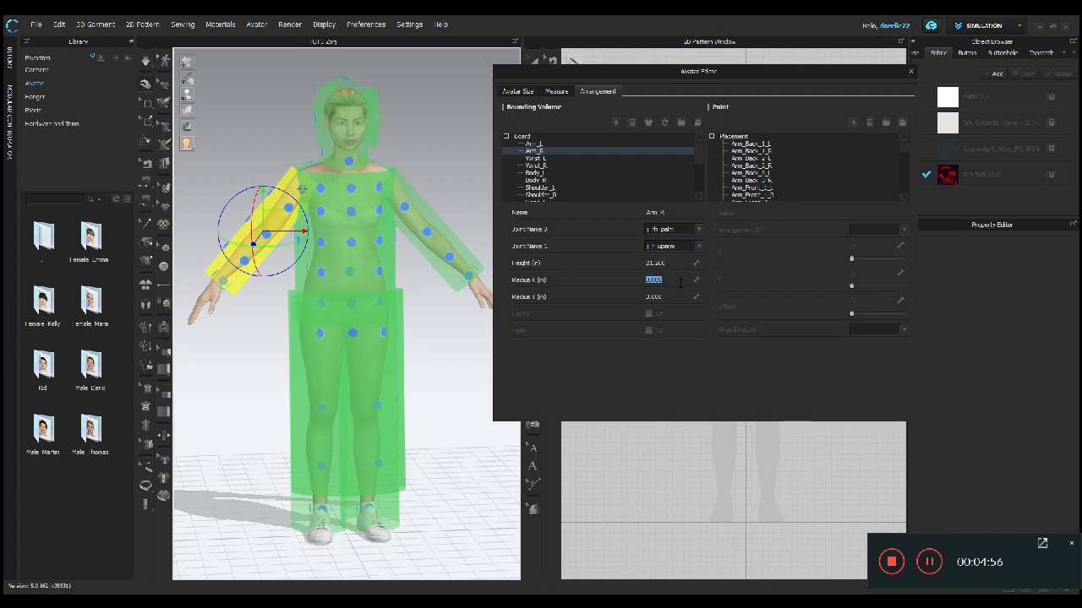
key("2")
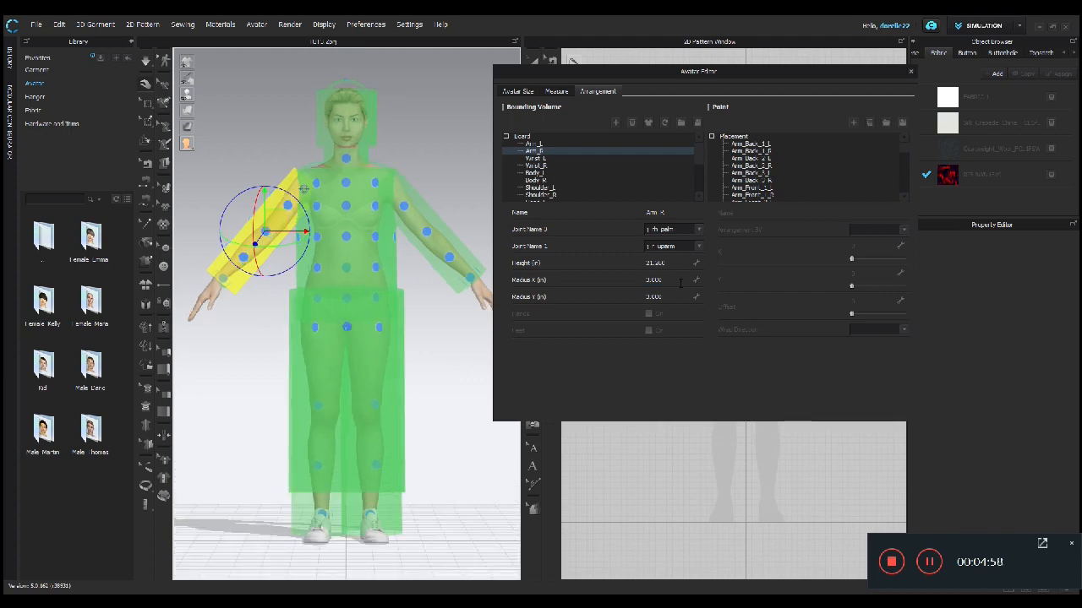
double_click(671, 279)
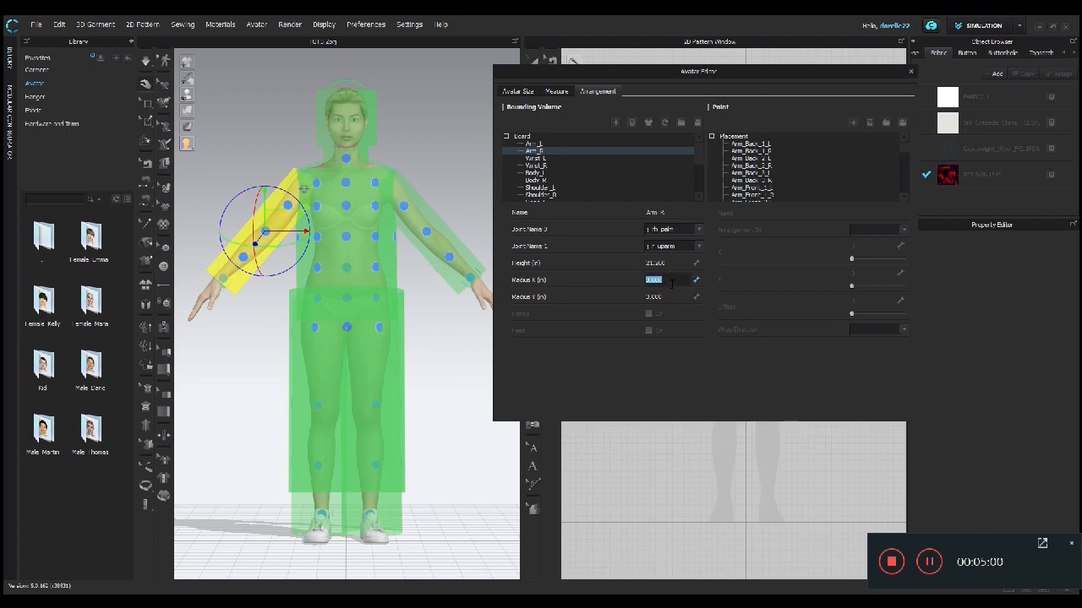
type("2")
double_click(667, 297)
type("4")
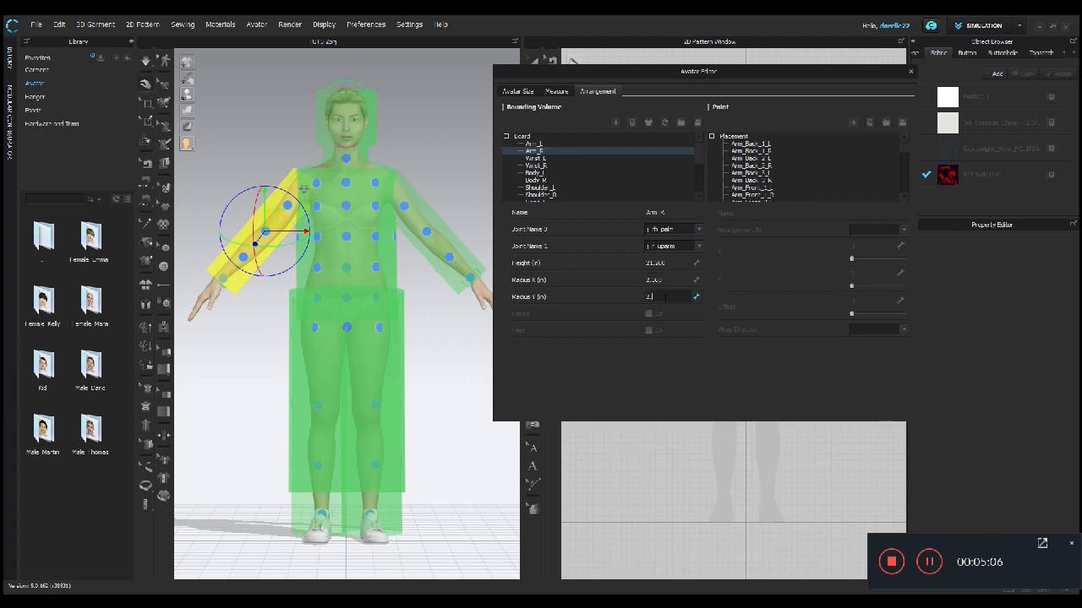
left_click(695, 341)
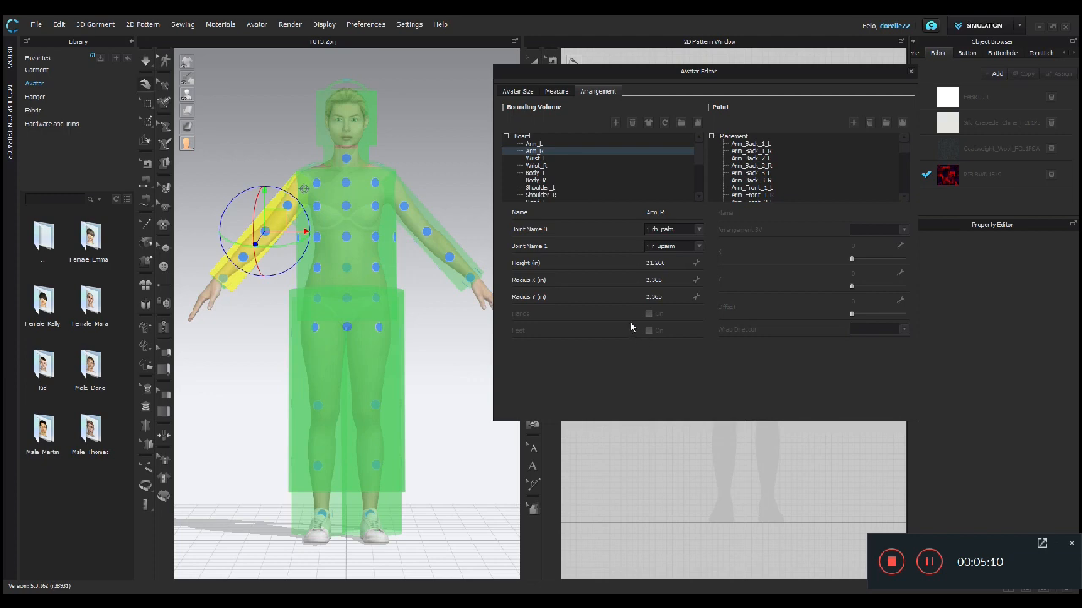
Select the Skirt_R bounding volume and set its Radius Y to 9 in and Radius X to 7.625 in.
left_click(382, 391)
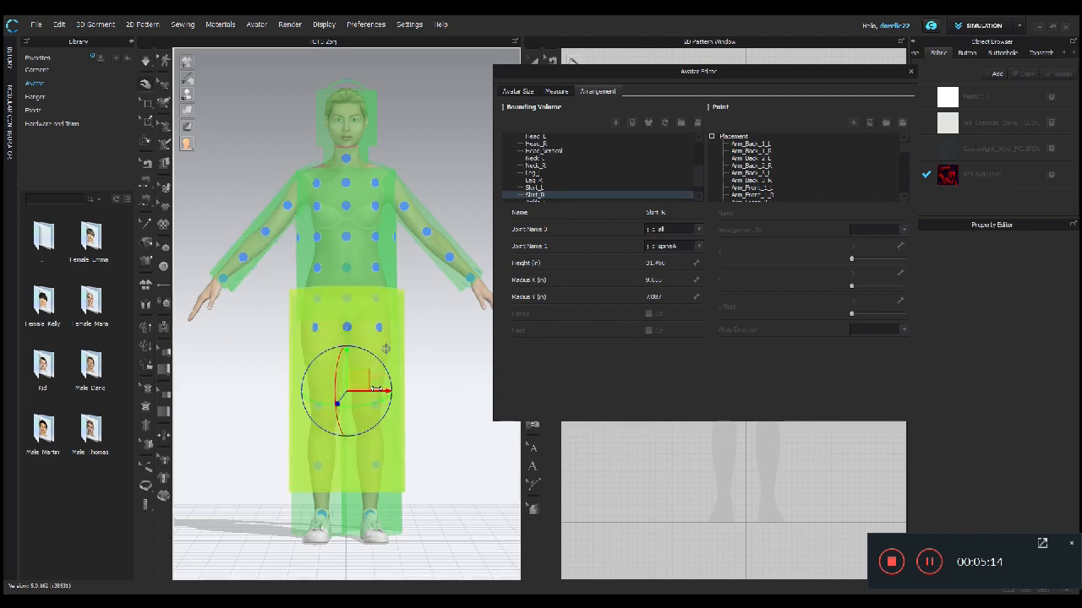
double_click(669, 297)
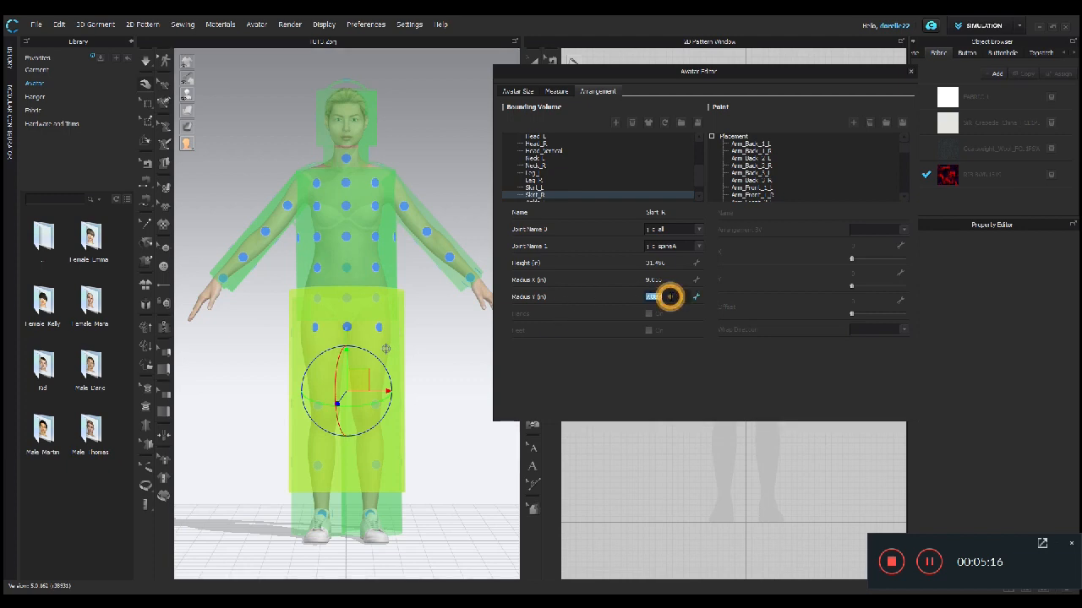
key("Return")
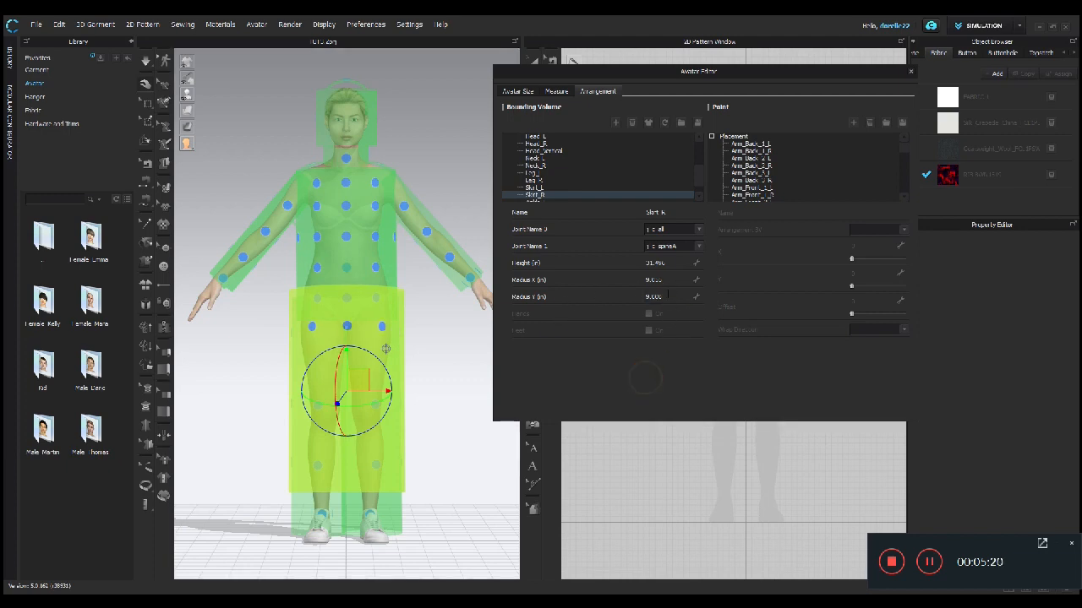
double_click(665, 280)
double_click(669, 296)
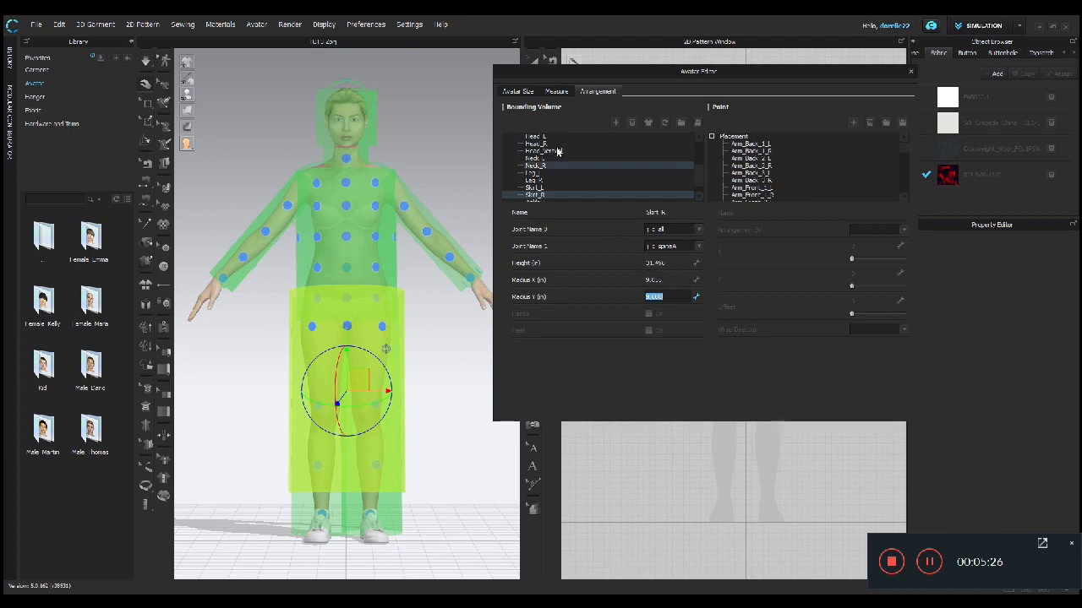
double_click(668, 279)
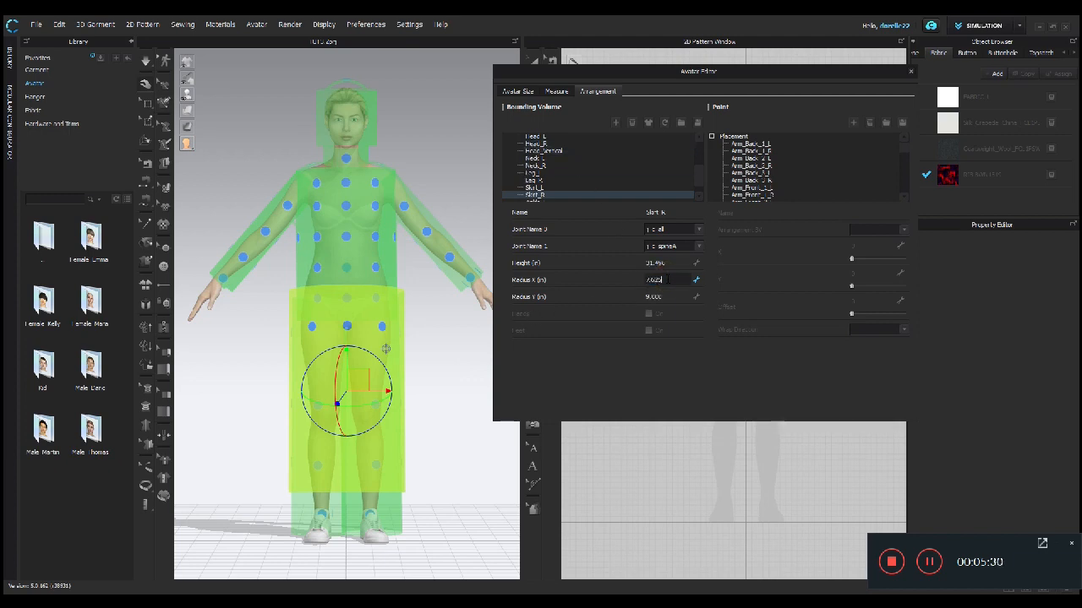
key("Return")
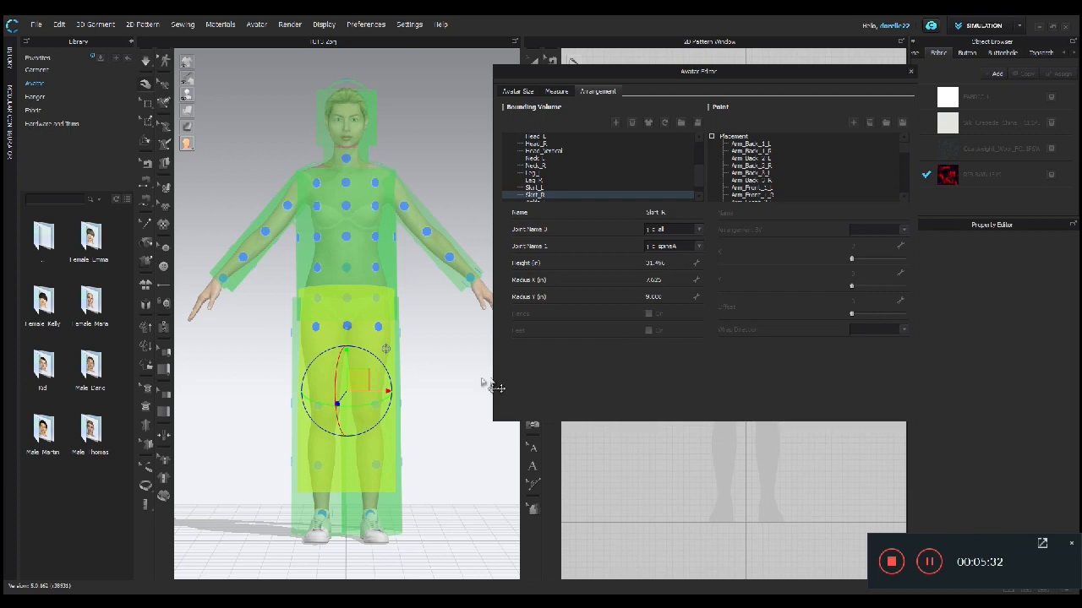
Inspect the leg and skirt bounding volumes from the side, back and front, selecting Leg_L, Skirt_L and Skirt_R in turn.
right_click_drag(440, 379, 391, 477)
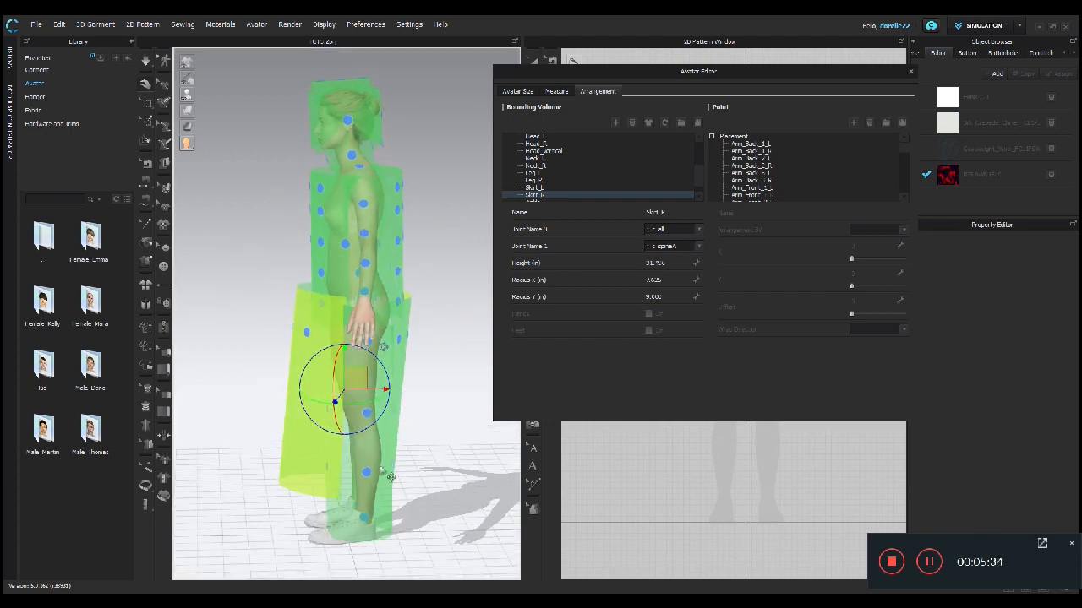
left_click(393, 478)
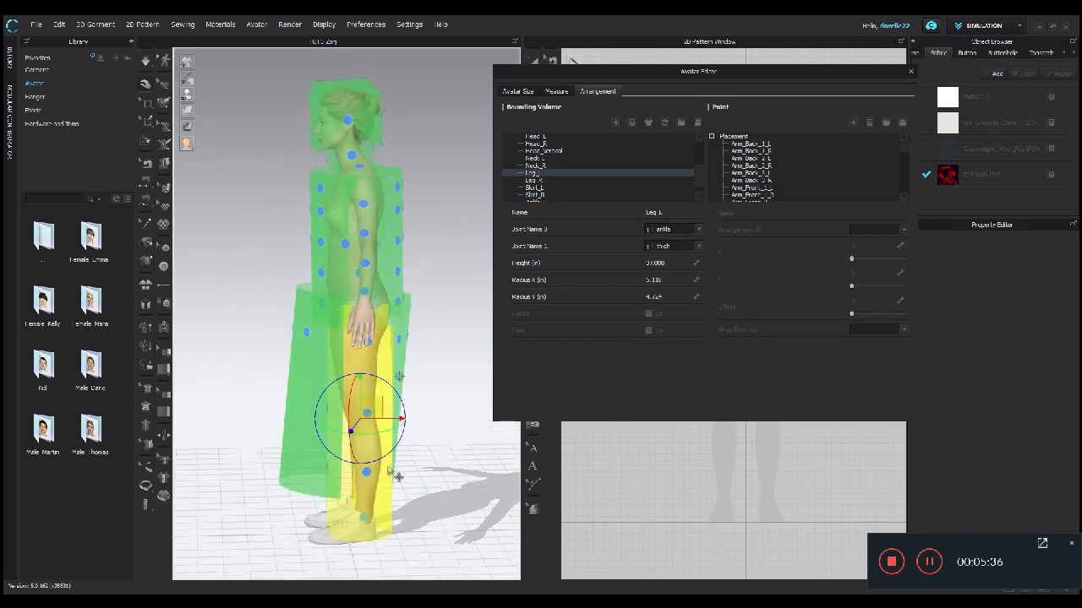
right_click_drag(405, 461, 333, 339)
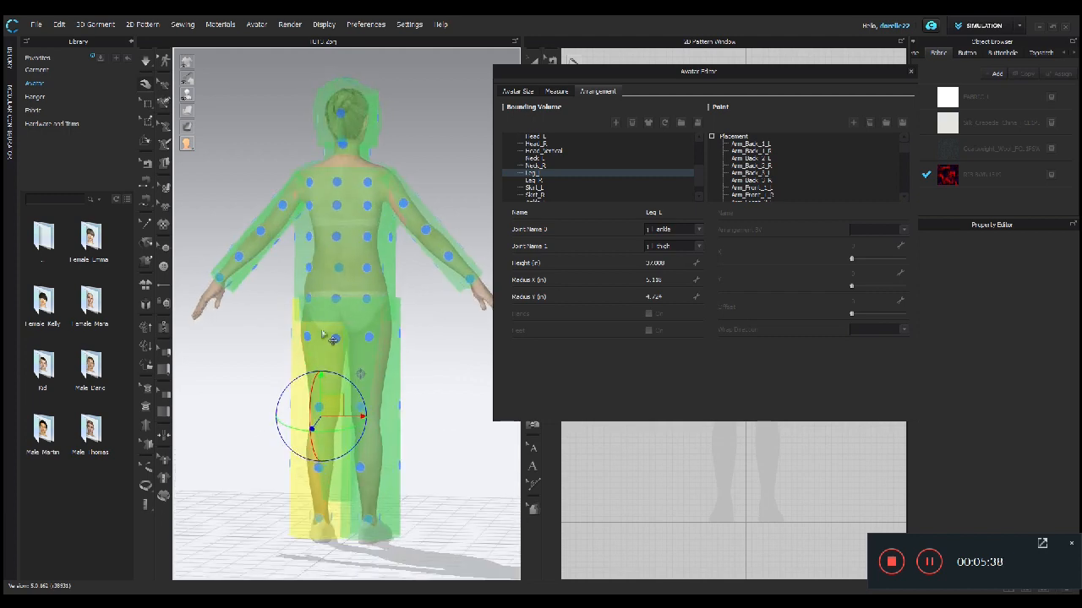
left_click(329, 314)
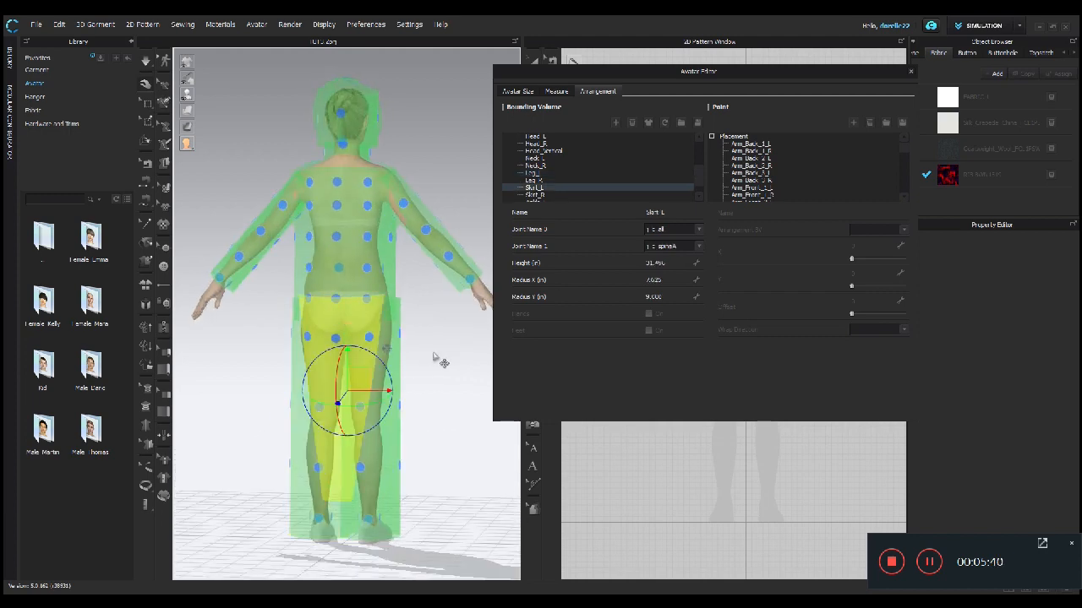
right_click_drag(439, 361, 471, 370)
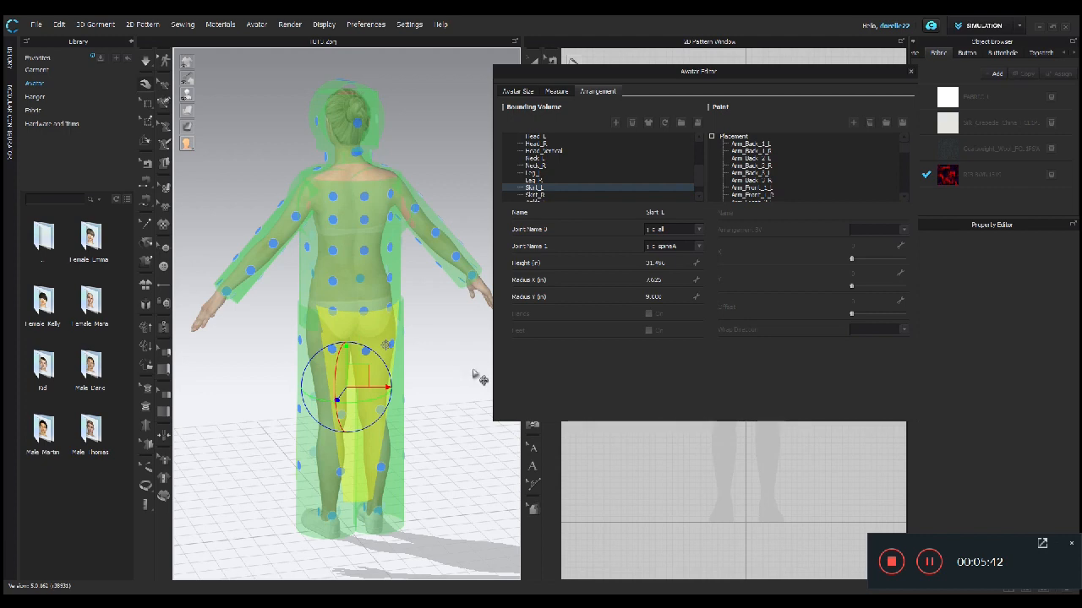
right_click_drag(453, 328, 456, 399)
left_click(322, 306)
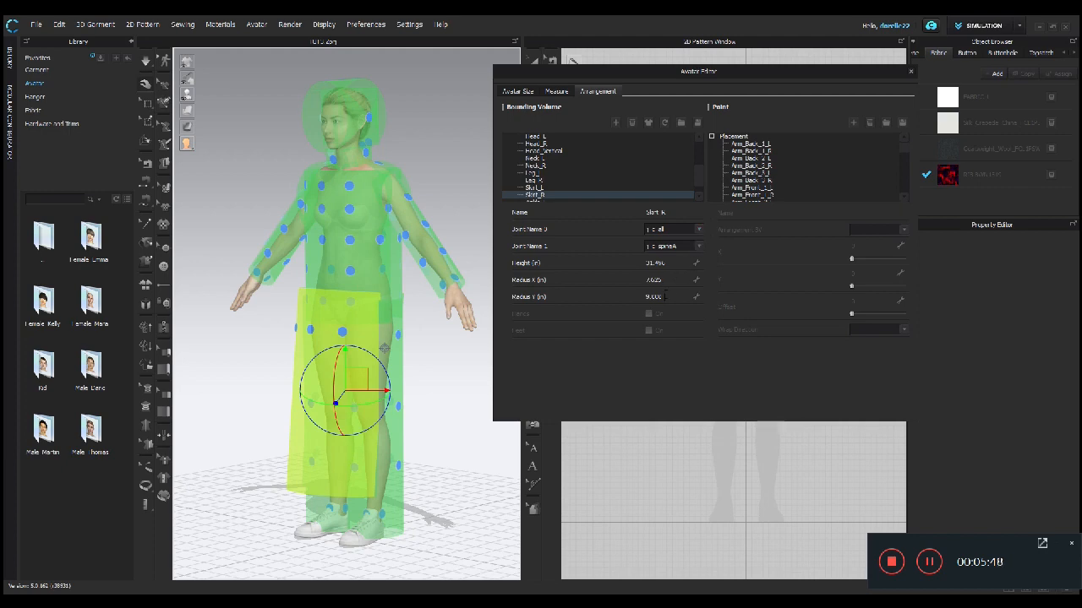
Reposition the Skirt_L bounding volume freehand in side view so it stands more upright around the avatar's legs.
right_click_drag(437, 369, 365, 359)
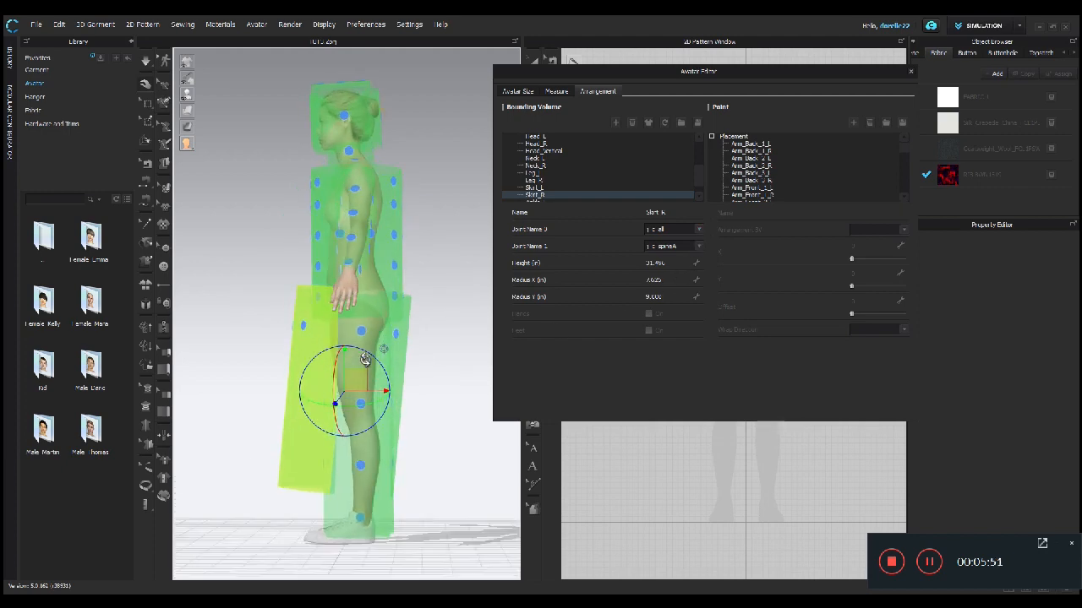
left_click(410, 357)
mouse_move(404, 352)
left_mouse_down()
mouse_move(413, 329)
mouse_move(401, 355)
mouse_move(385, 350)
left_mouse_up()
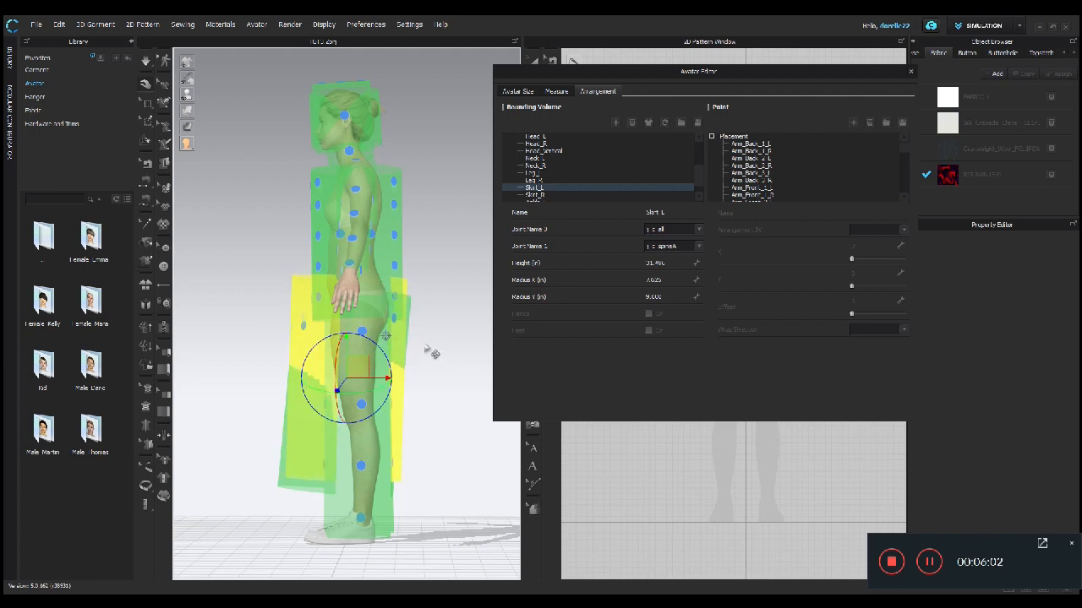
Rotate the Skirt_R bounding volume freehand in side view so it stands more upright around the legs, and deselect it.
middle_click_drag(431, 344, 458, 319)
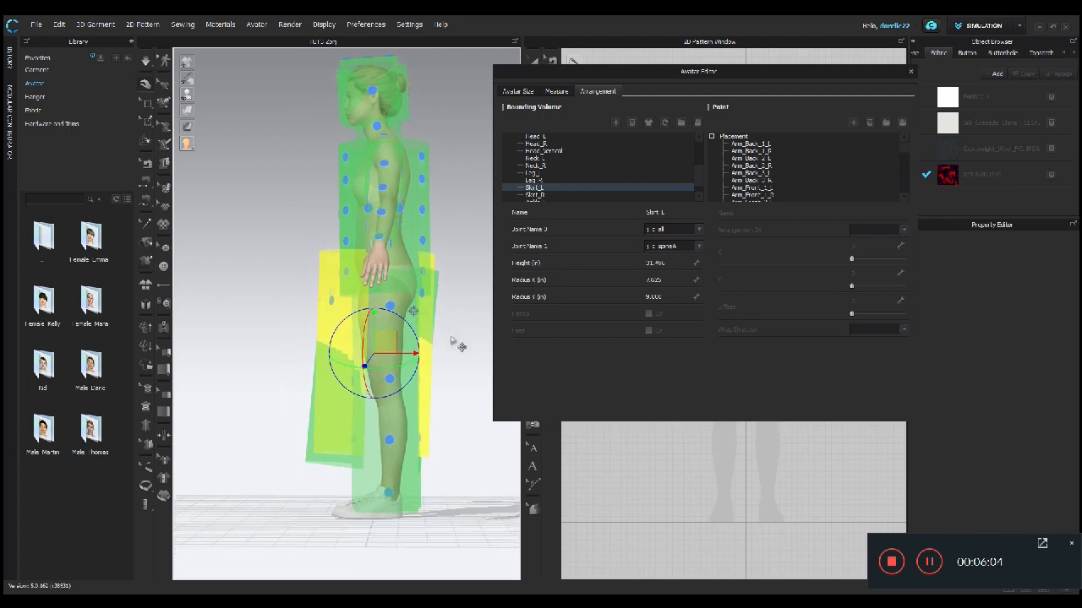
right_click_drag(458, 333, 615, 330)
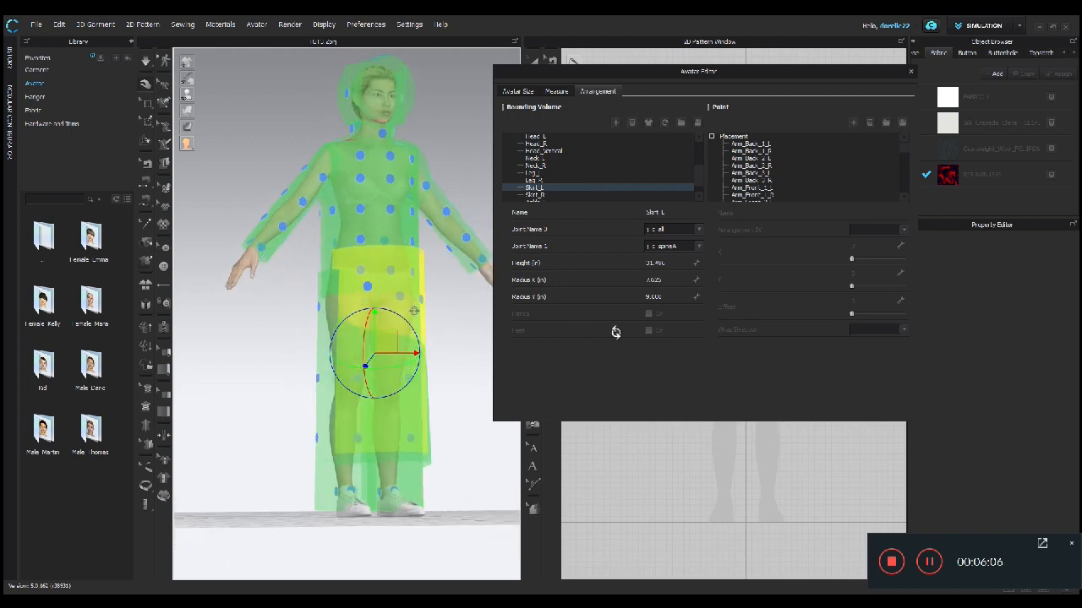
left_click(402, 463)
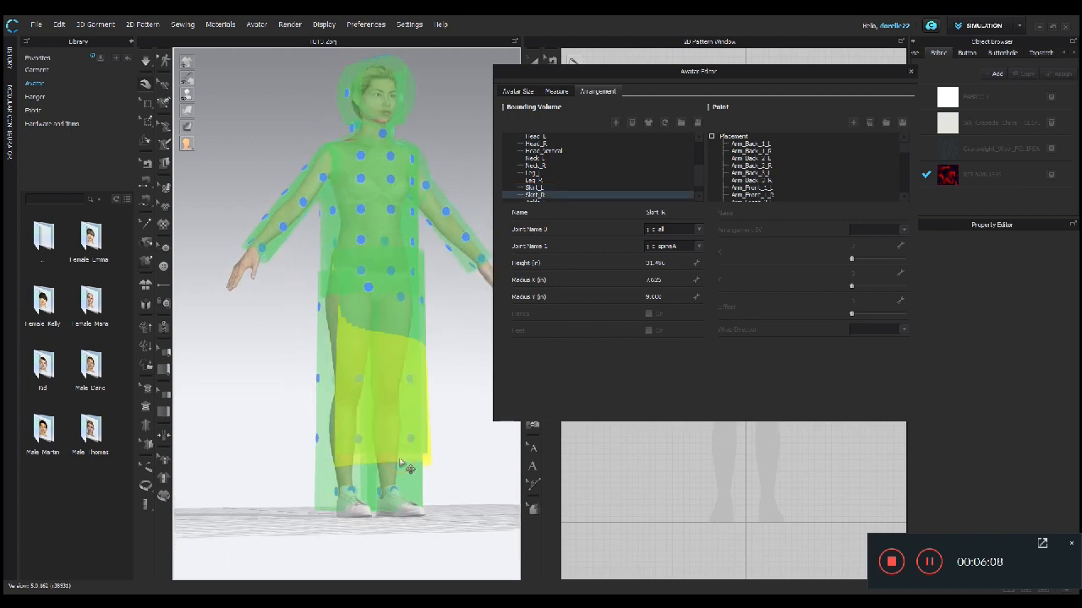
right_click_drag(476, 464, 563, 459)
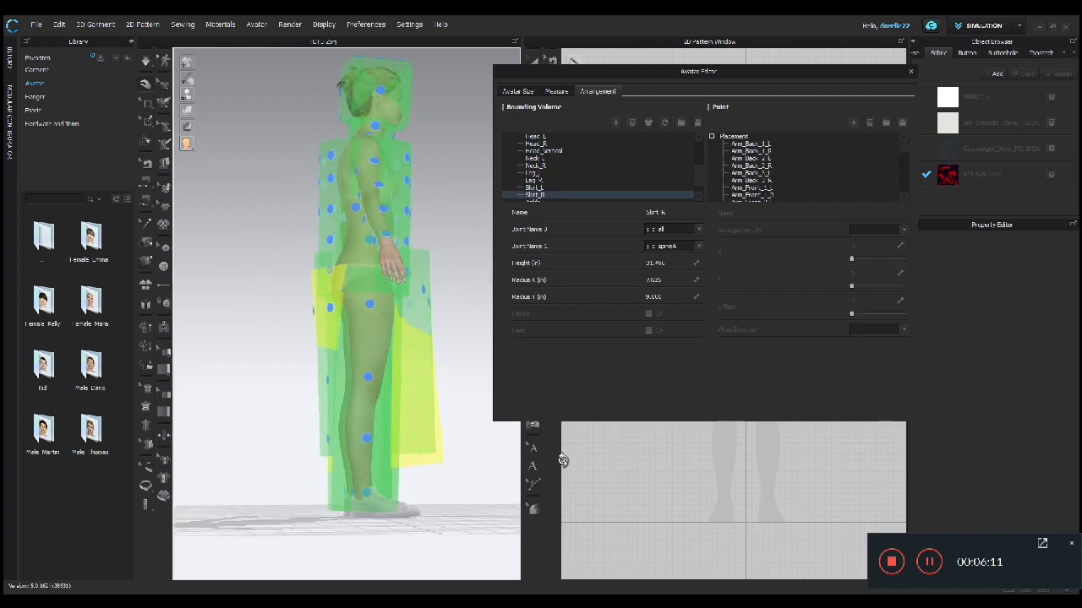
left_click(441, 458)
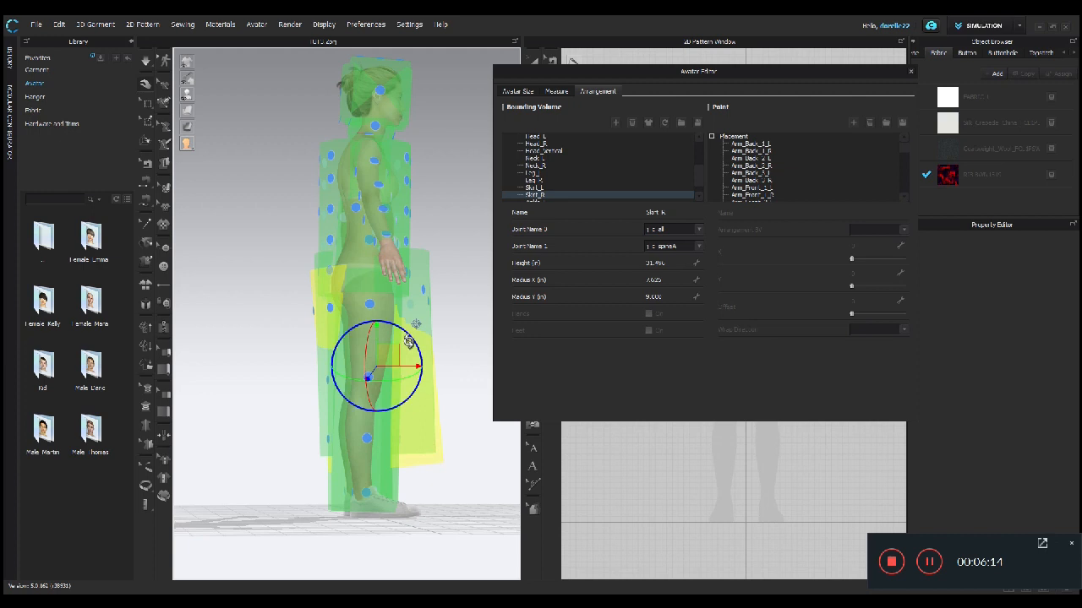
left_click_drag(409, 341, 409, 345)
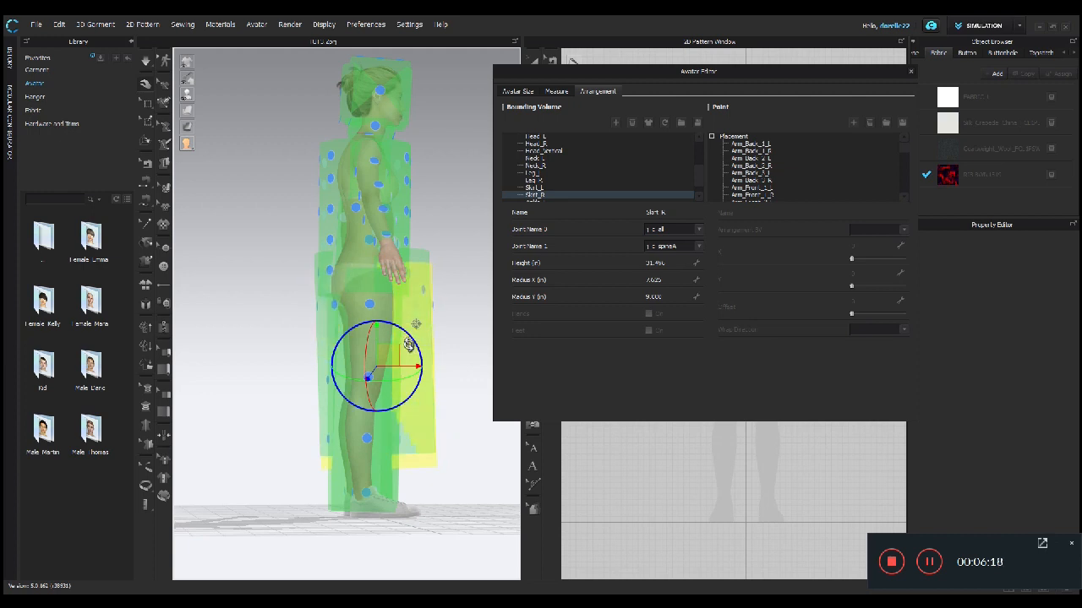
left_click(459, 348)
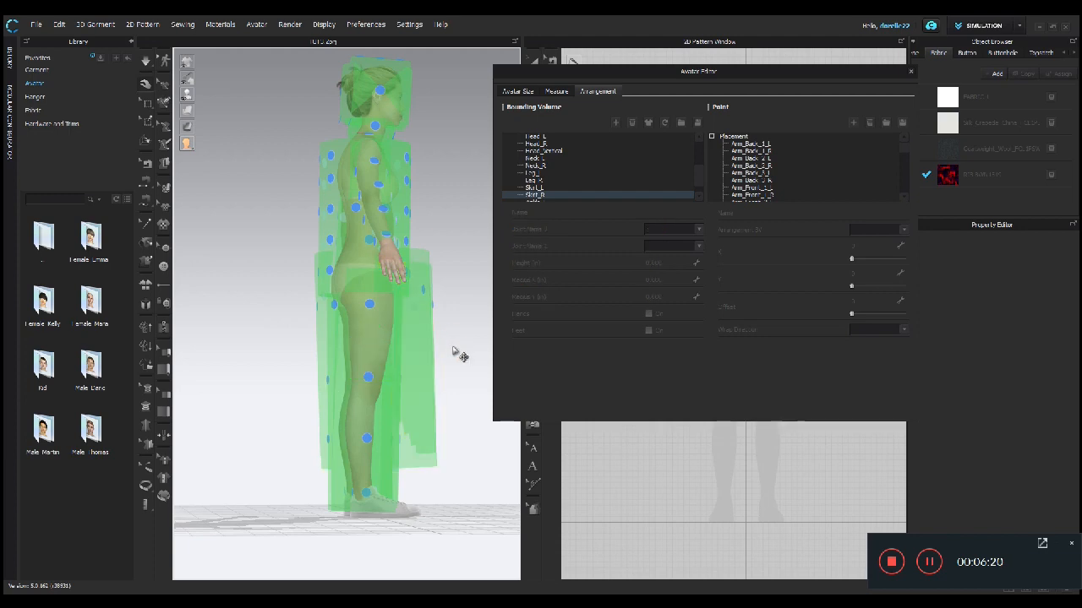
Examine the arrangement points from the front, selecting Arm_Back_1_L and Leg_Skirt_Front and looking closely at the torso points.
right_click_drag(459, 350, 279, 362)
right_click_drag(337, 361, 317, 361)
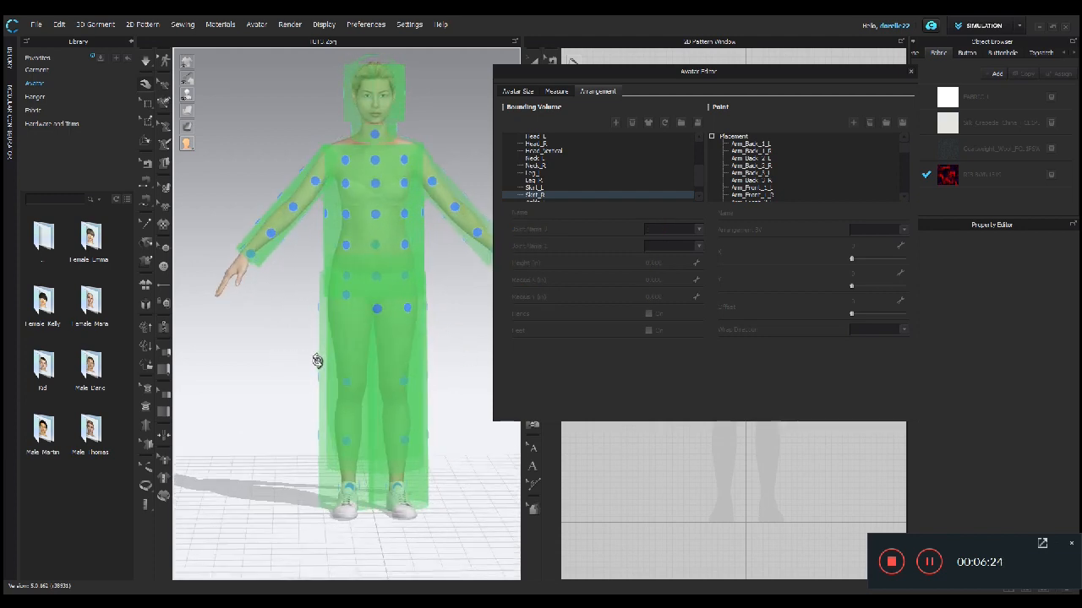
mouse_move(451, 128)
right_mouse_down()
mouse_move(425, 174)
mouse_move(427, 215)
mouse_move(431, 123)
right_mouse_up()
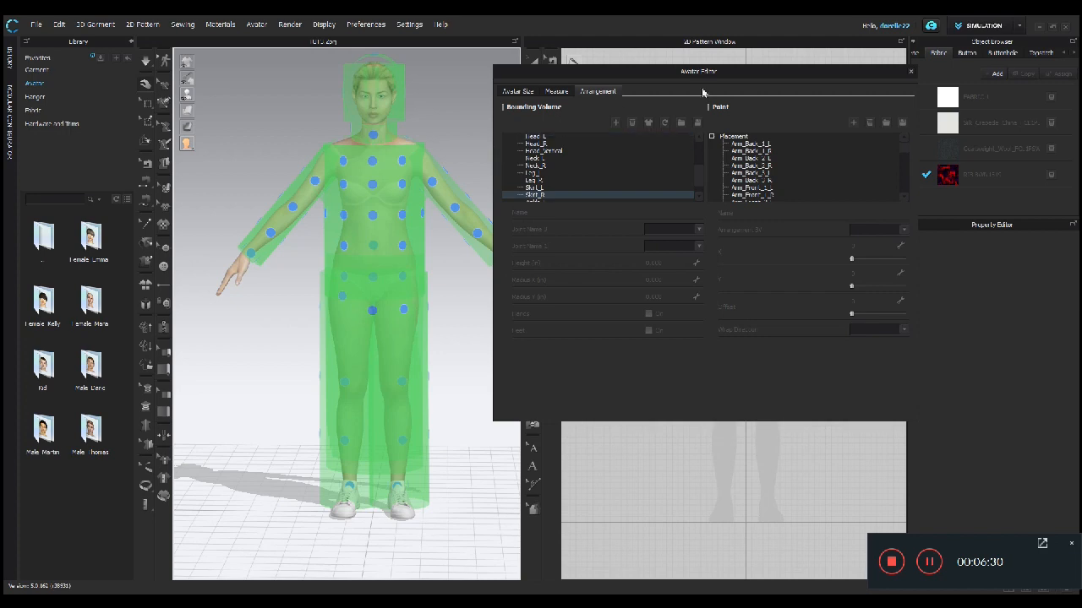
left_click(746, 146)
left_click(745, 147)
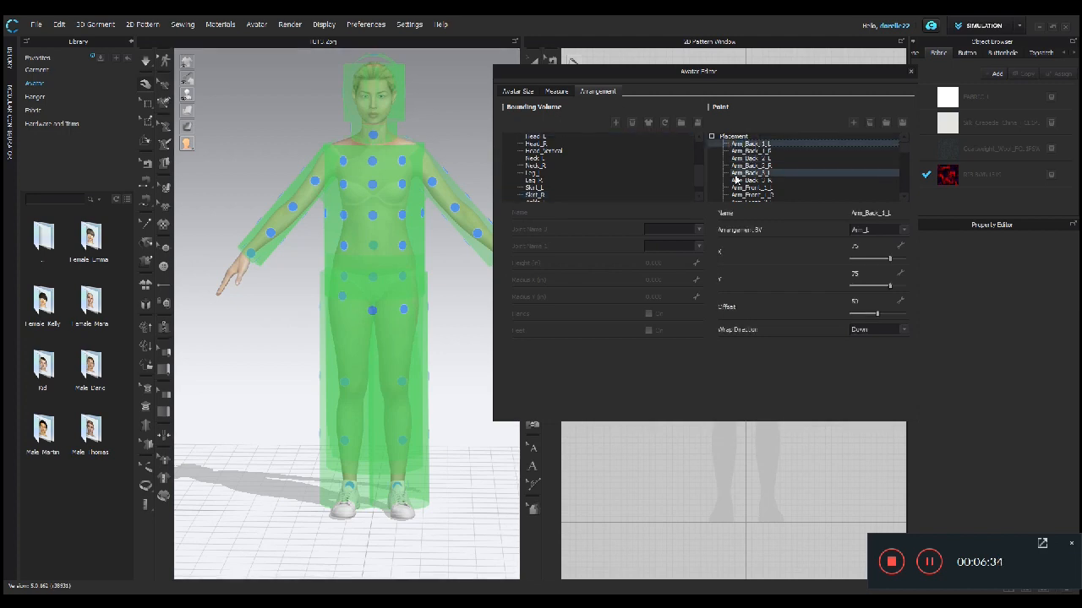
left_click(372, 312)
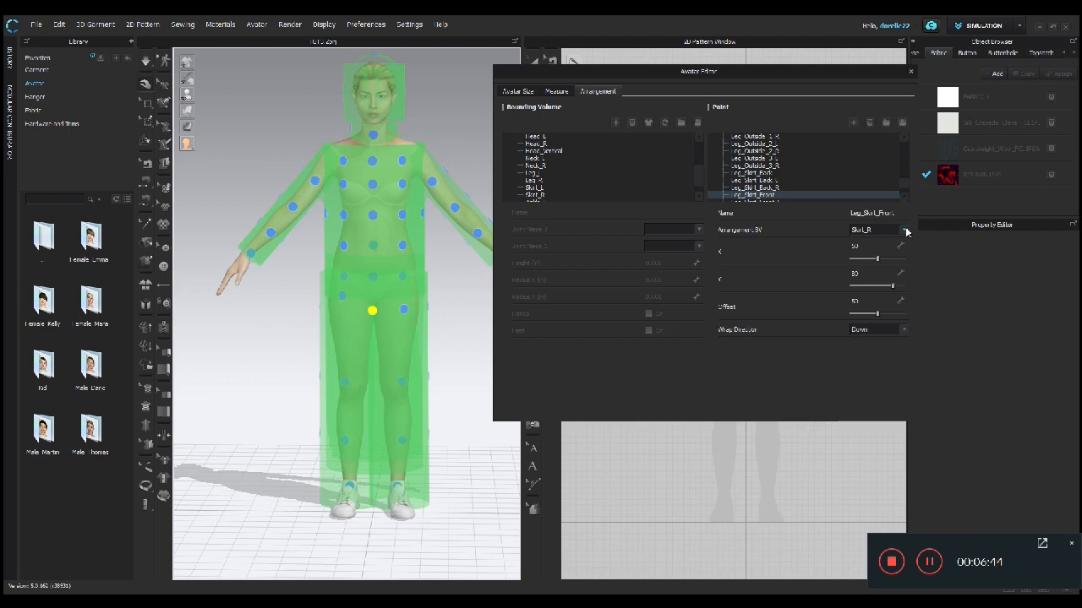
left_click(462, 316)
scroll(464, 315, "up", 2)
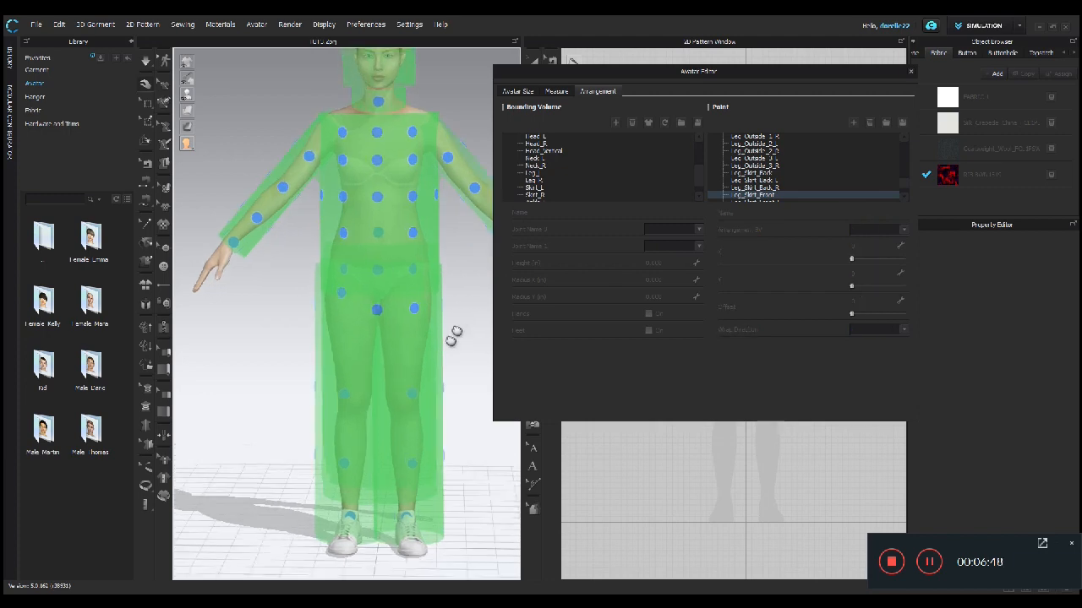
middle_click_drag(452, 336, 414, 388)
scroll(390, 342, "up", 2)
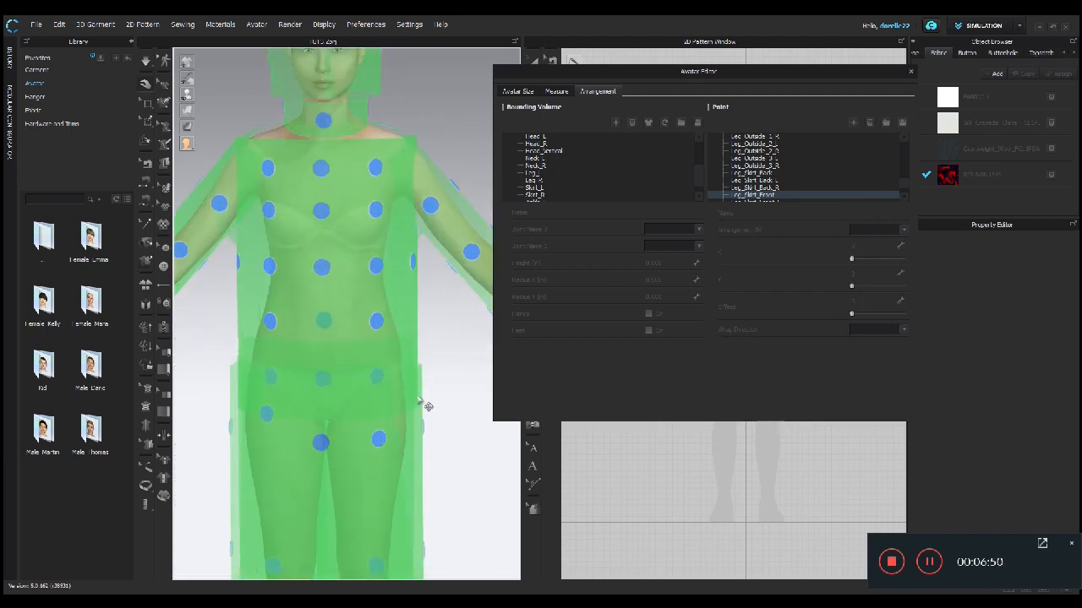
mouse_move(428, 406)
right_mouse_down()
mouse_move(164, 398)
mouse_move(244, 406)
mouse_move(369, 386)
mouse_move(460, 391)
mouse_move(437, 394)
right_mouse_up()
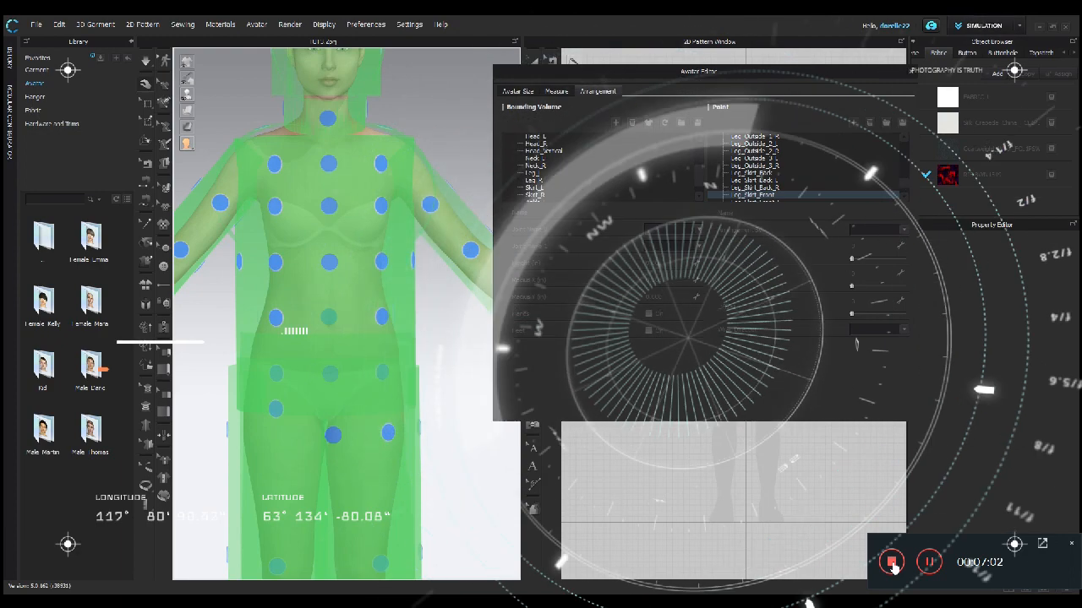
Review the avatar's Measure and Avatar Size settings, and close the Avatar Editor to return to the plain avatar.
left_click(556, 91)
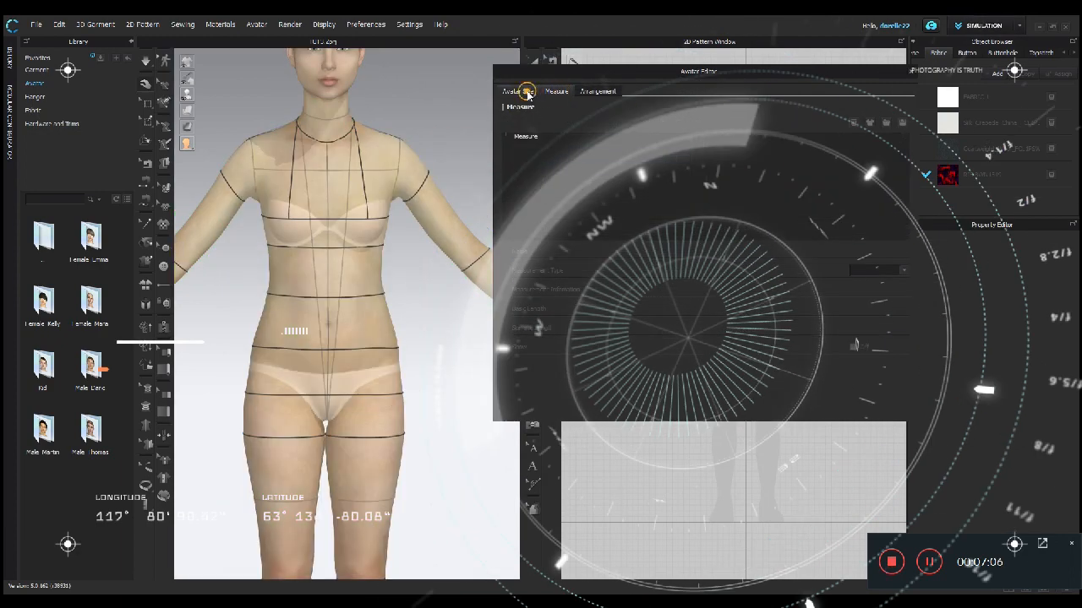
left_click(521, 91)
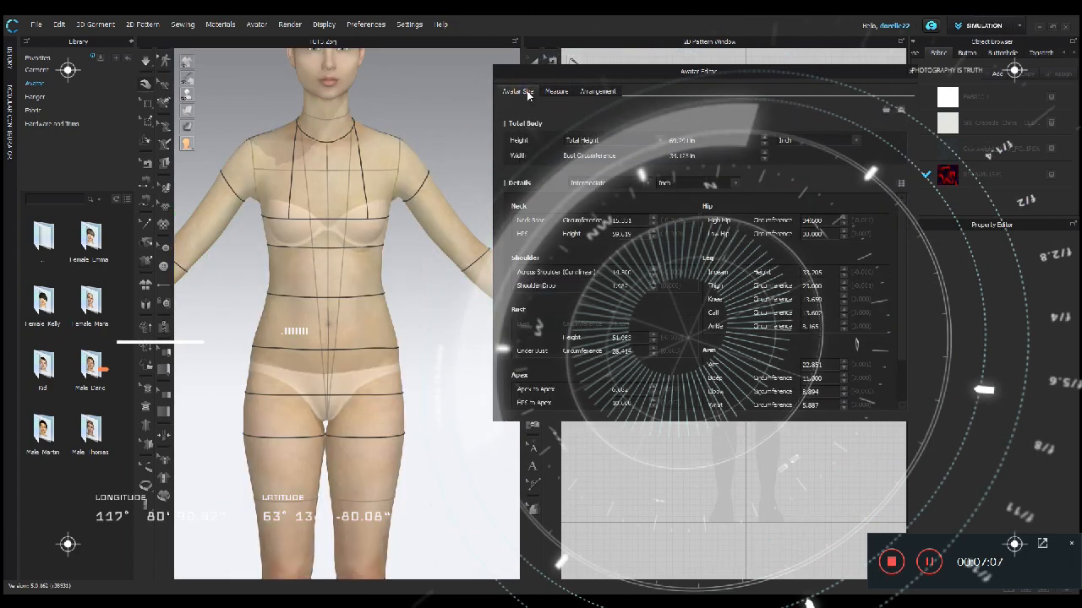
left_click(903, 73)
scroll(442, 263, "down", 3)
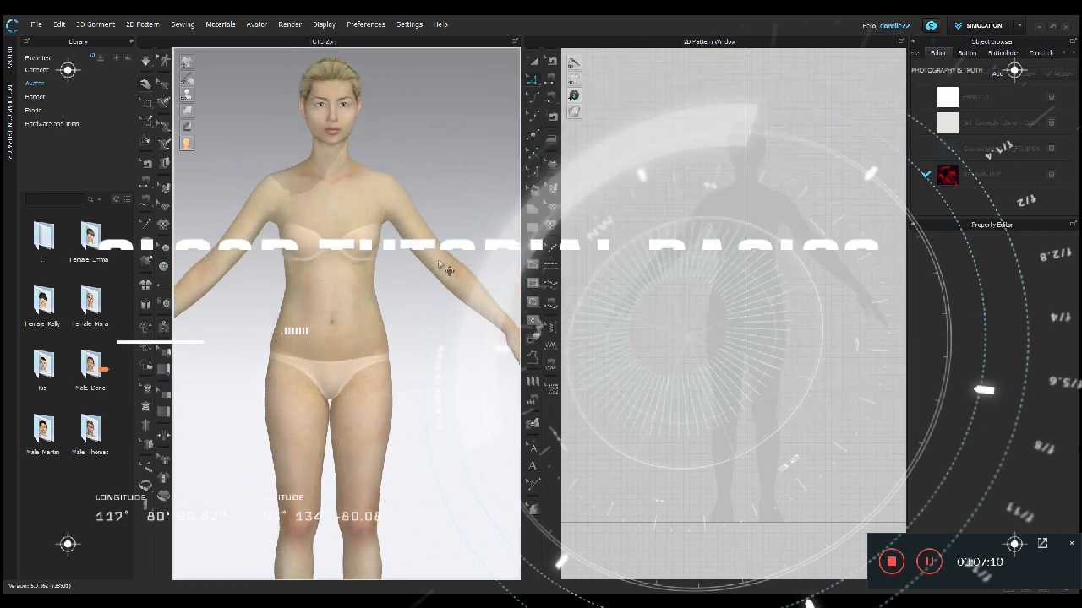
scroll(447, 332, "down", 2)
scroll(447, 334, "down", 3)
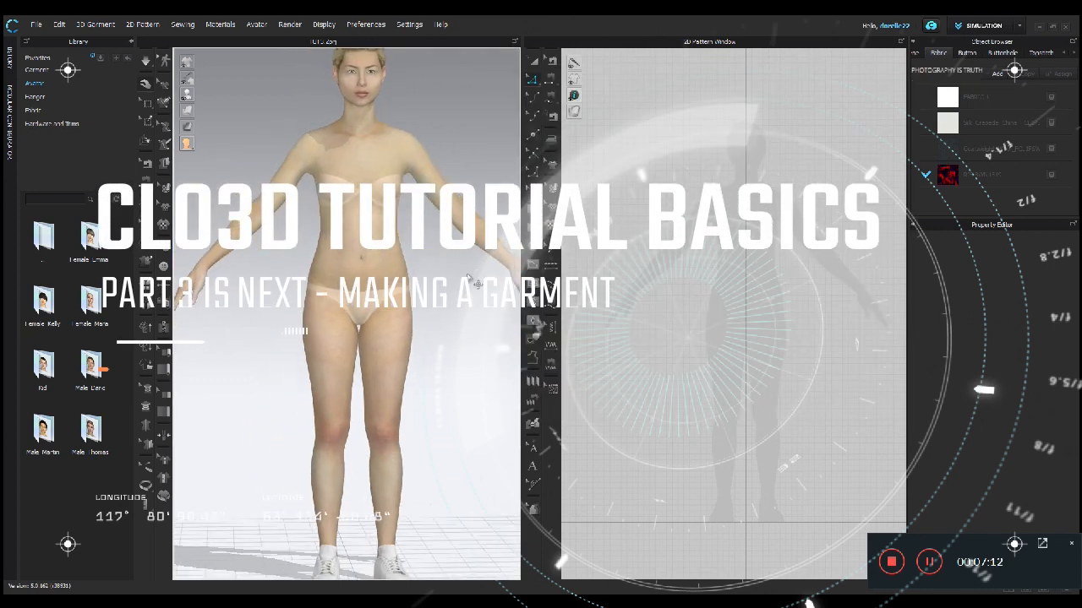
right_click_drag(411, 337, 474, 343)
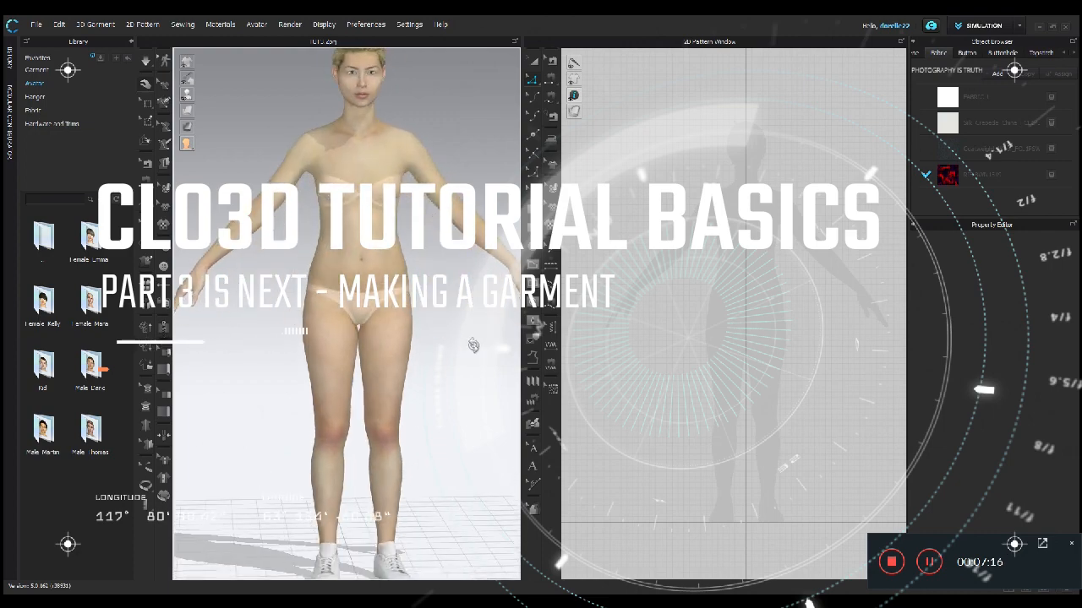